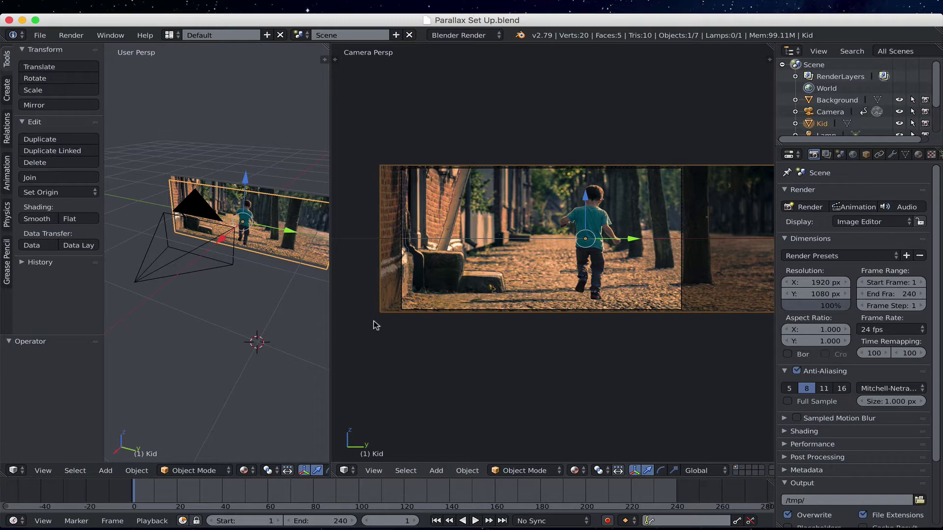
# Step: Enlarge the camera viewport by narrowing the user perspective viewport beside it
pyautogui.click(333, 329)
pyautogui.click(335, 331)
pyautogui.moveTo(329, 331)
pyautogui.mouseDown()
pyautogui.moveTo(379, 329)
pyautogui.moveTo(311, 326)
pyautogui.mouseUp()
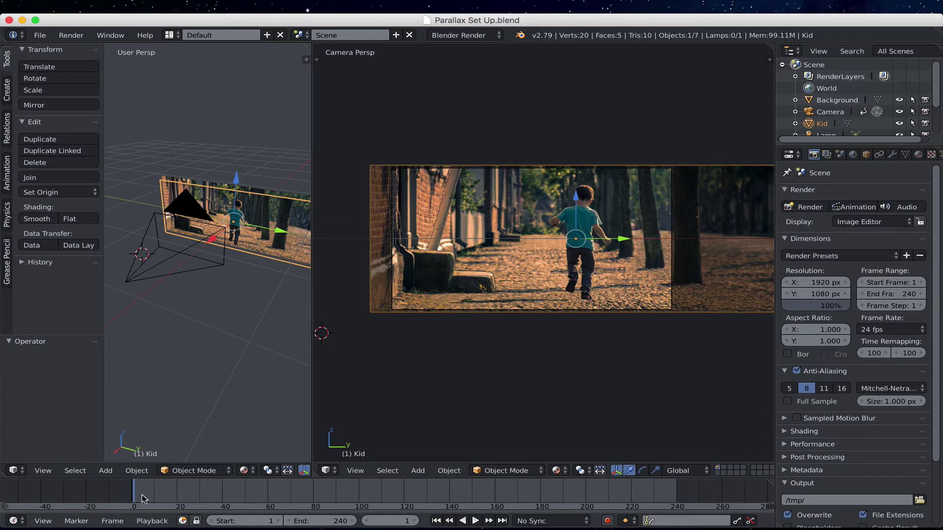
# Step: Play the camera animation, scrub back through the timeline and return to the first frame
pyautogui.hotkey('alt', 'a')
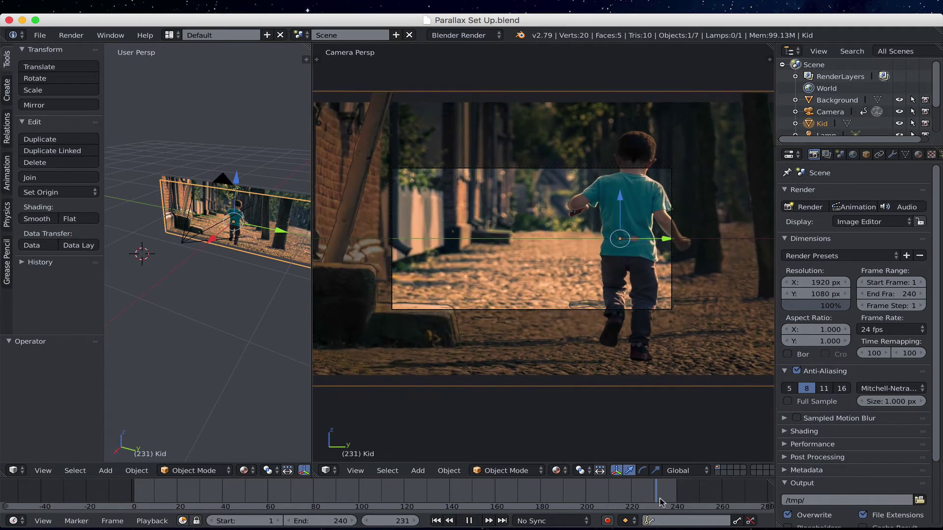
pyautogui.click(500, 489)
pyautogui.moveTo(499, 488); pyautogui.dragTo(307, 489)
pyautogui.hotkey('alt', 'a')
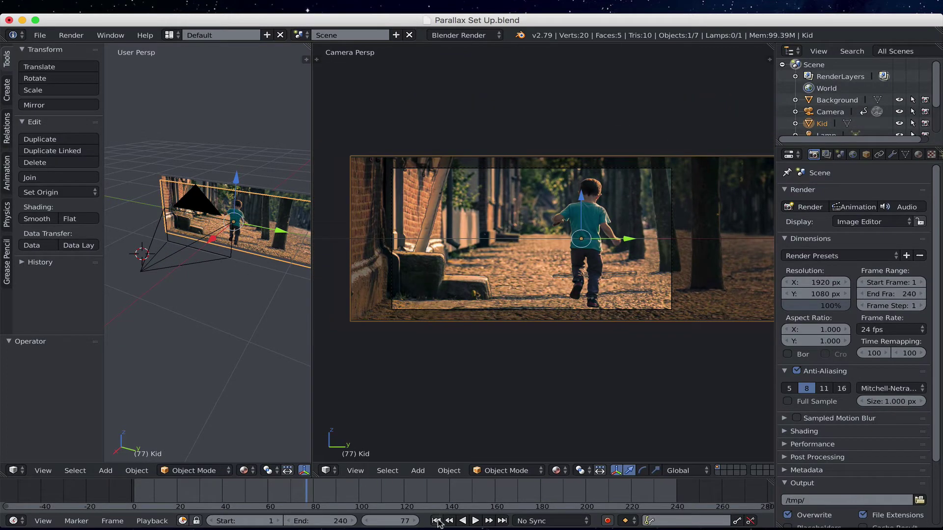
pyautogui.click(436, 520)
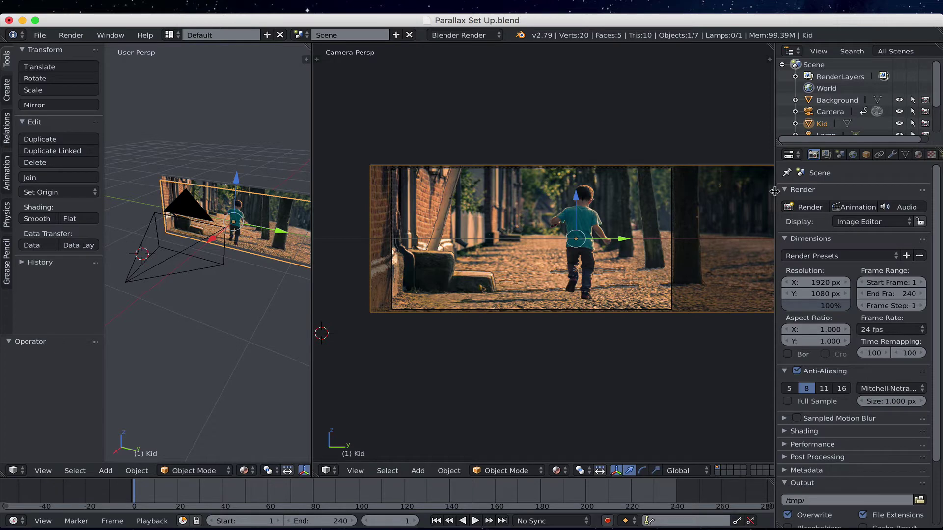
# Step: Widen the properties editor and make a test render of frame 1, closing the result after viewing it
pyautogui.moveTo(775, 192); pyautogui.dragTo(734, 184)
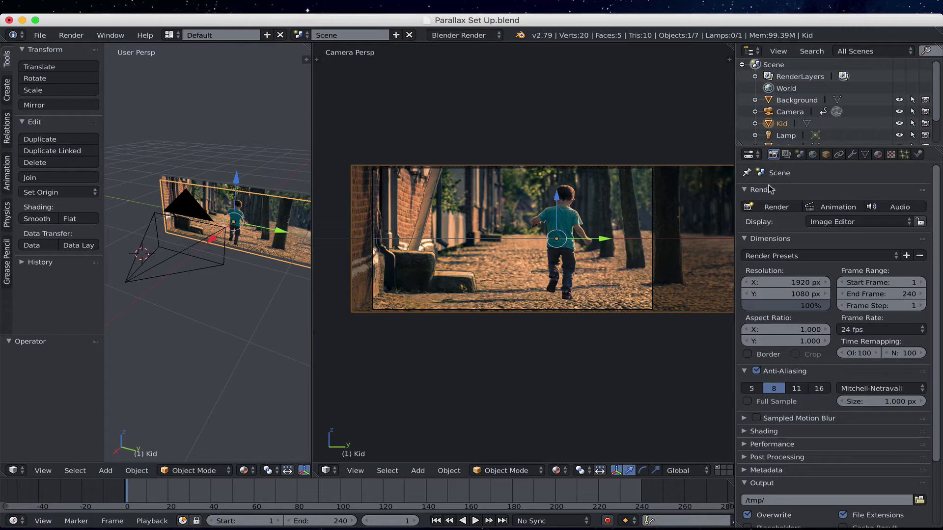
pyautogui.scroll(-5, 800, 208)
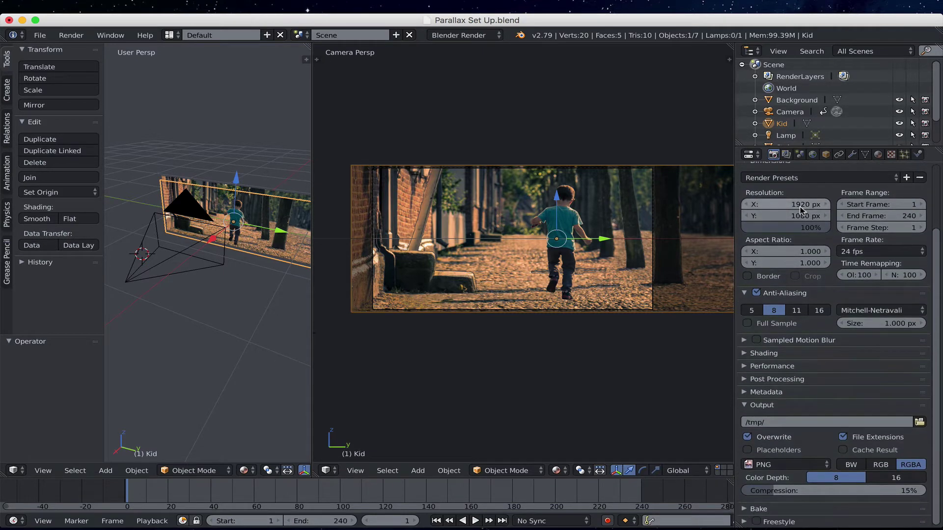
pyautogui.scroll(5, 800, 208)
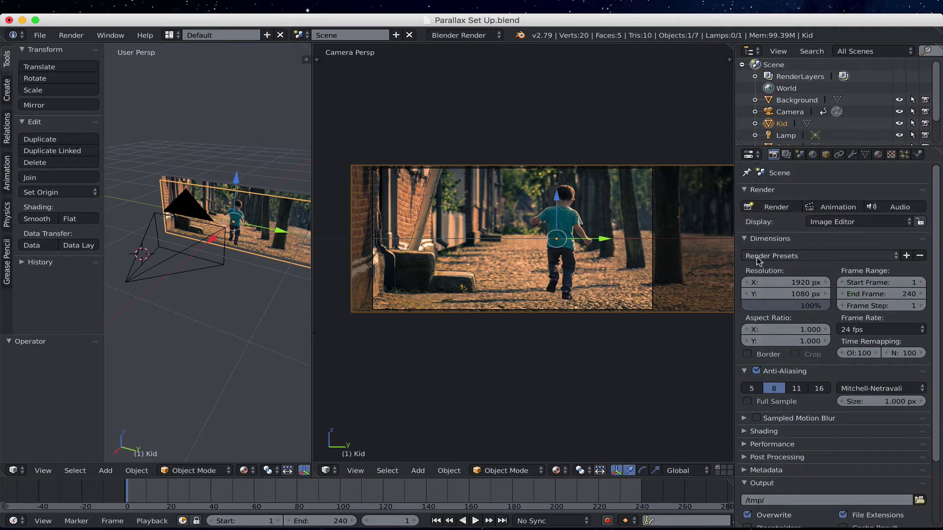
pyautogui.click(774, 207)
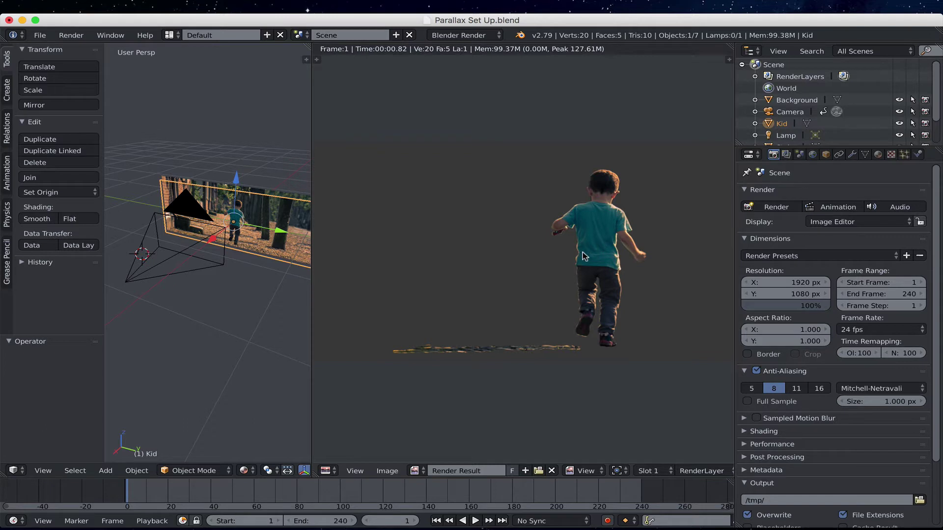
pyautogui.press('Escape')
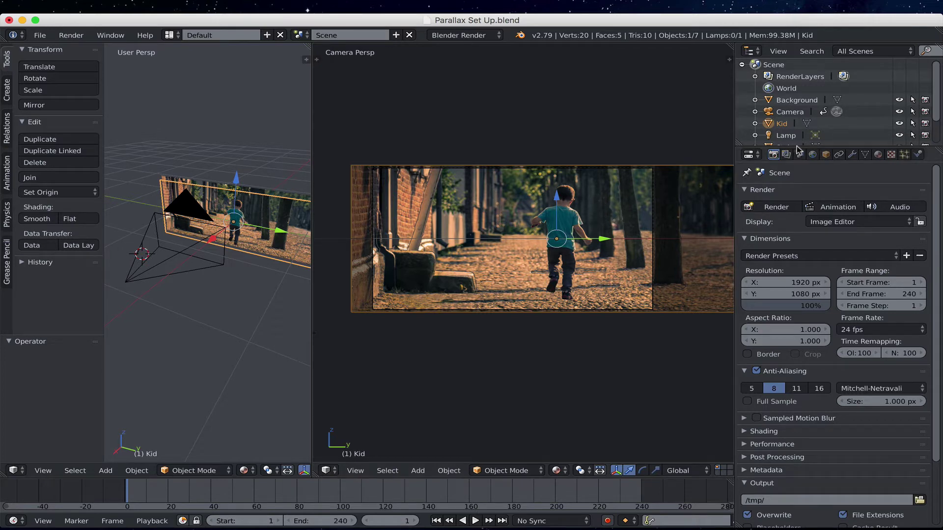
# Step: Enlarge the outliner until every scene object down to Tree 2 is listed
pyautogui.moveTo(798, 148); pyautogui.dragTo(794, 168)
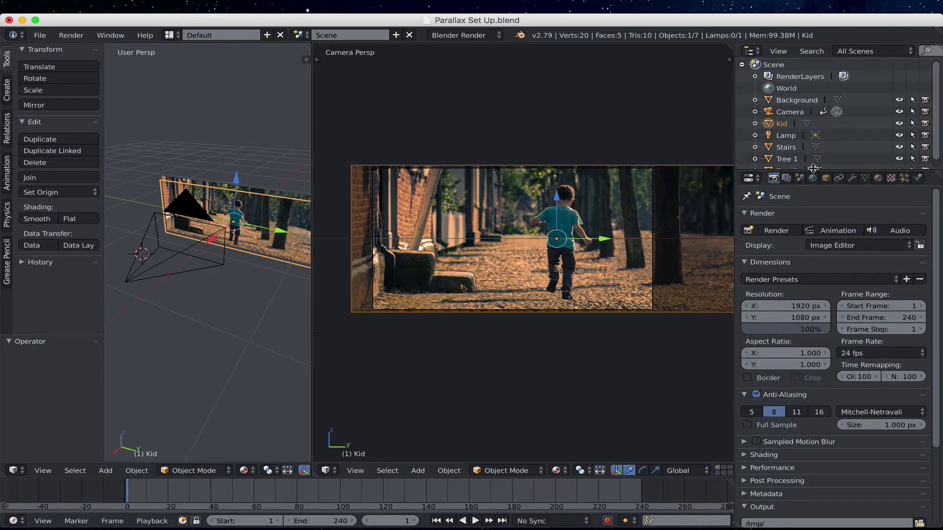
pyautogui.moveTo(814, 168); pyautogui.dragTo(817, 108)
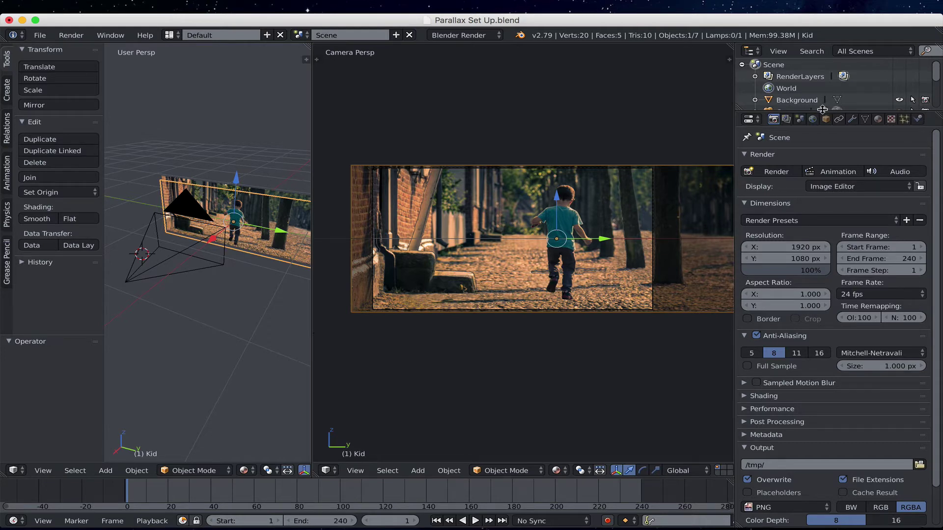
pyautogui.moveTo(822, 109); pyautogui.dragTo(820, 182)
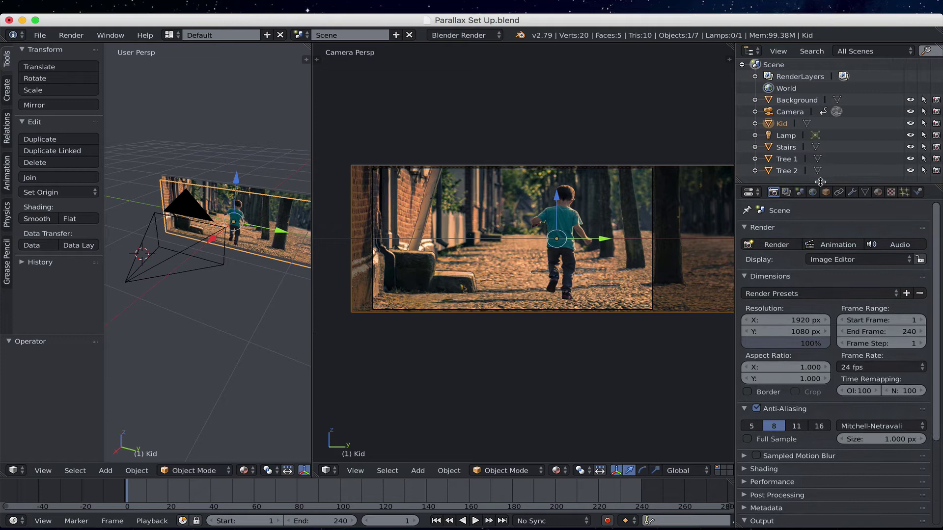
# Step: Select the Camera, Background, Kid, Lamp and Stairs objects one after another to review the scene's contents
pyautogui.click(789, 112)
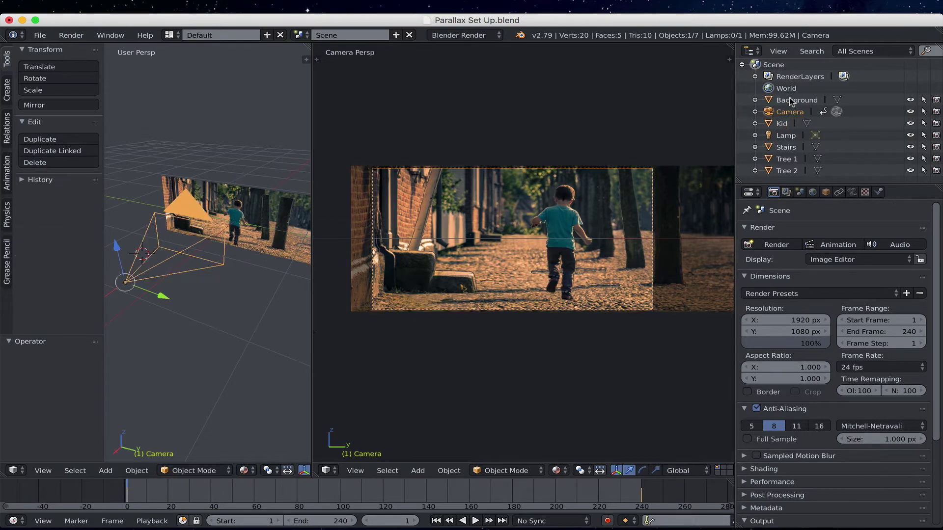
pyautogui.click(791, 100)
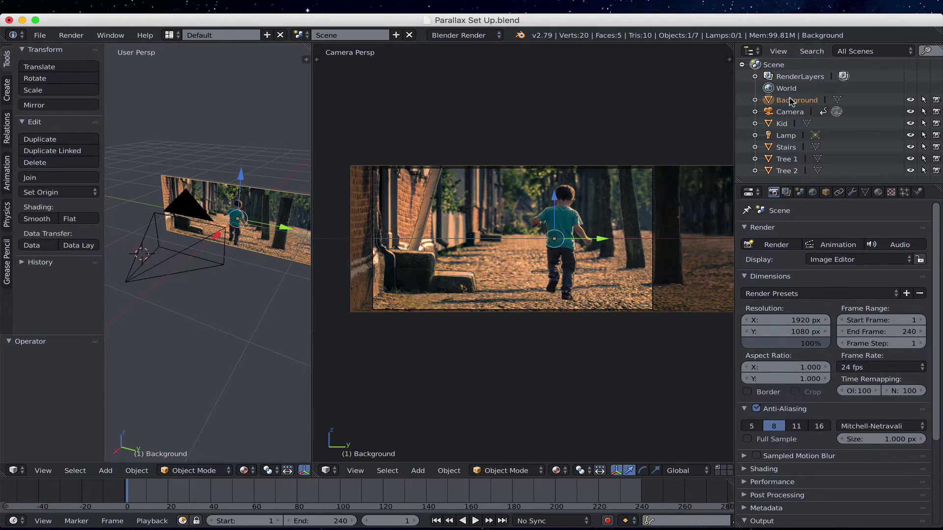
pyautogui.click(785, 125)
pyautogui.click(785, 135)
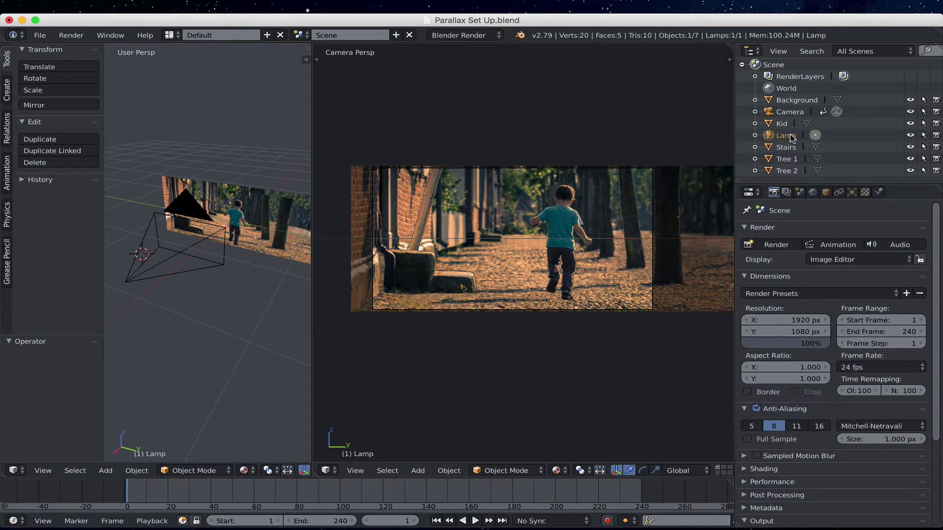
pyautogui.click(785, 146)
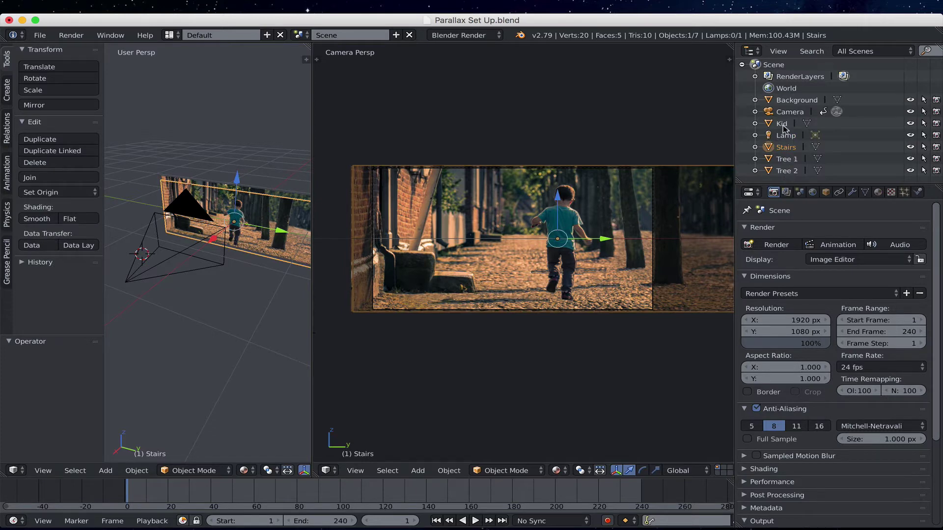
# Step: Set the transparency mode of the Kid object's material to Z Transparency
pyautogui.click(782, 124)
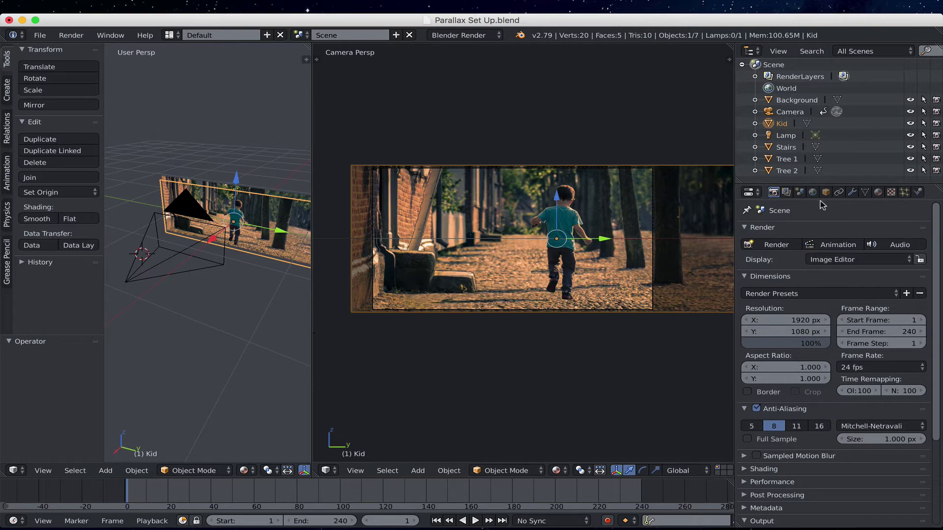
pyautogui.click(878, 192)
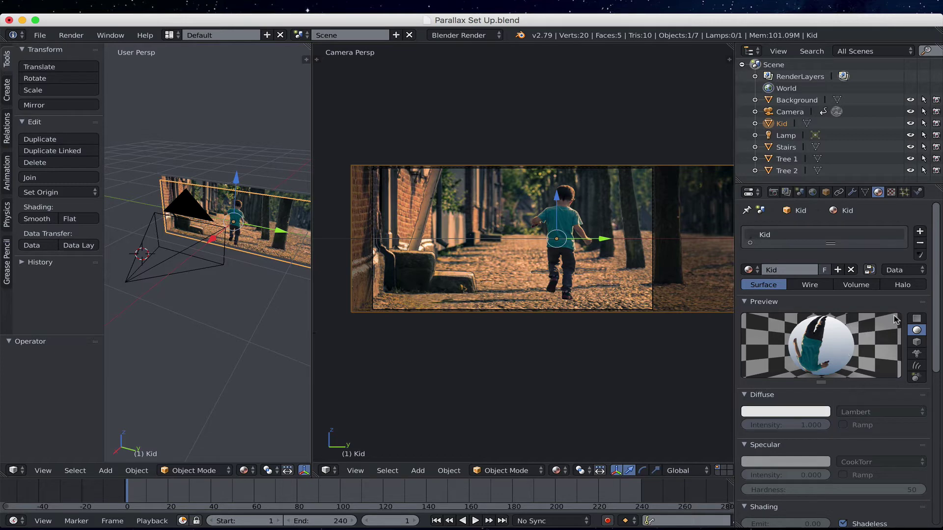
pyautogui.moveTo(935, 284); pyautogui.dragTo(939, 415)
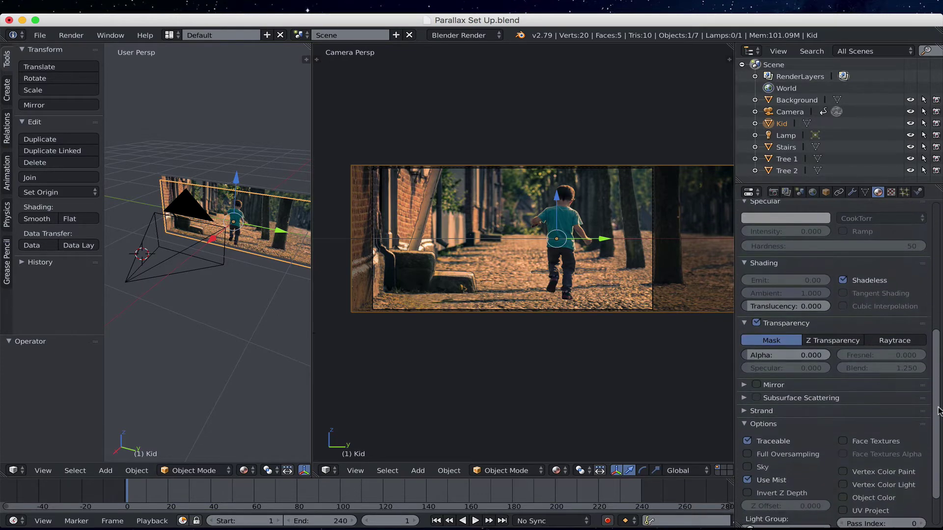
pyautogui.click(824, 342)
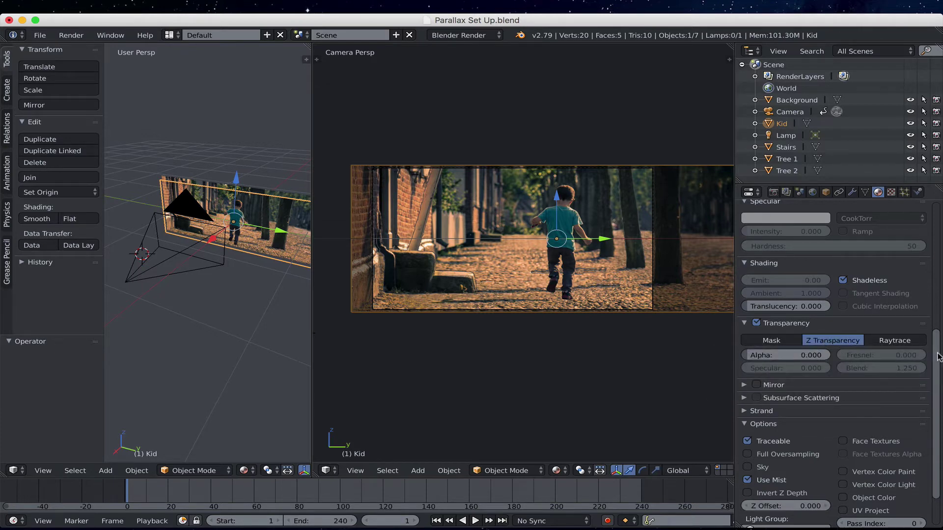
# Step: Collapse the Shading, Specular and Diffuse sections so the material preview and transparency settings fit together
pyautogui.click(745, 264)
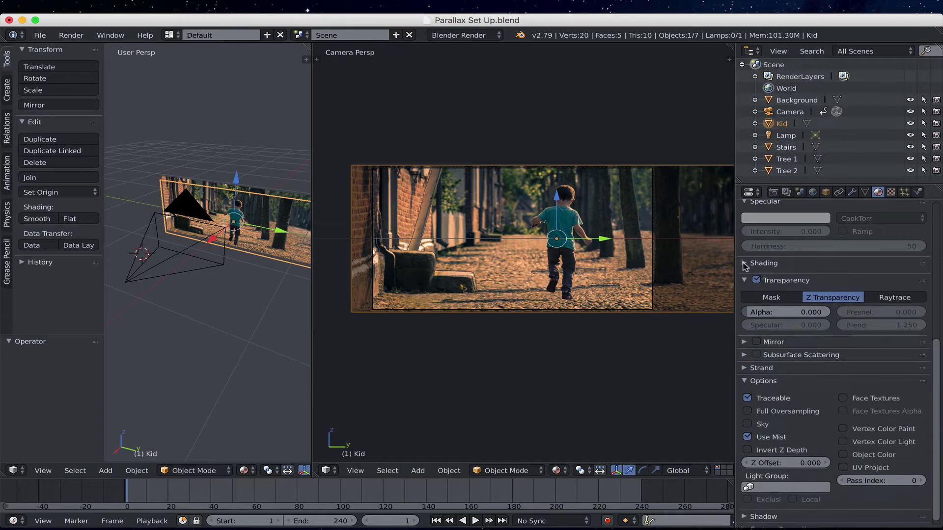
pyautogui.scroll(3, 939, 314)
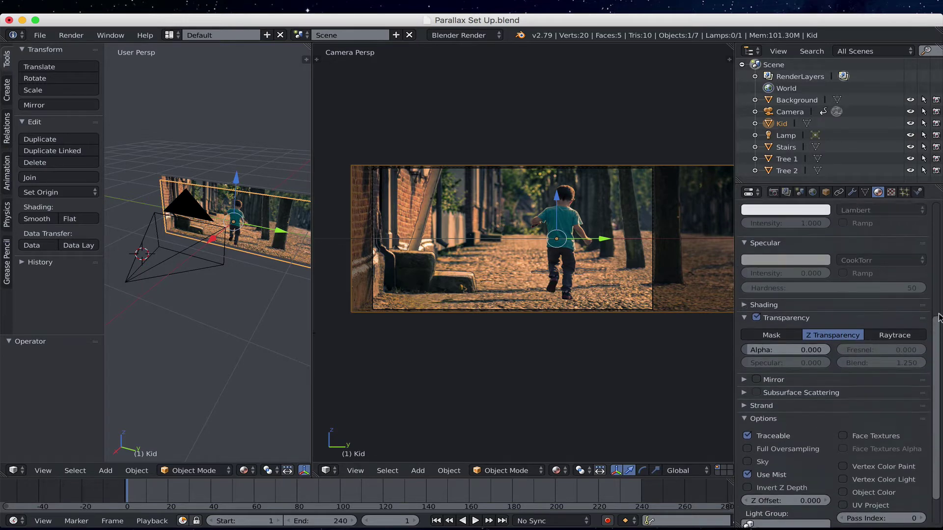
pyautogui.scroll(1, 939, 314)
pyautogui.click(744, 274)
pyautogui.click(744, 225)
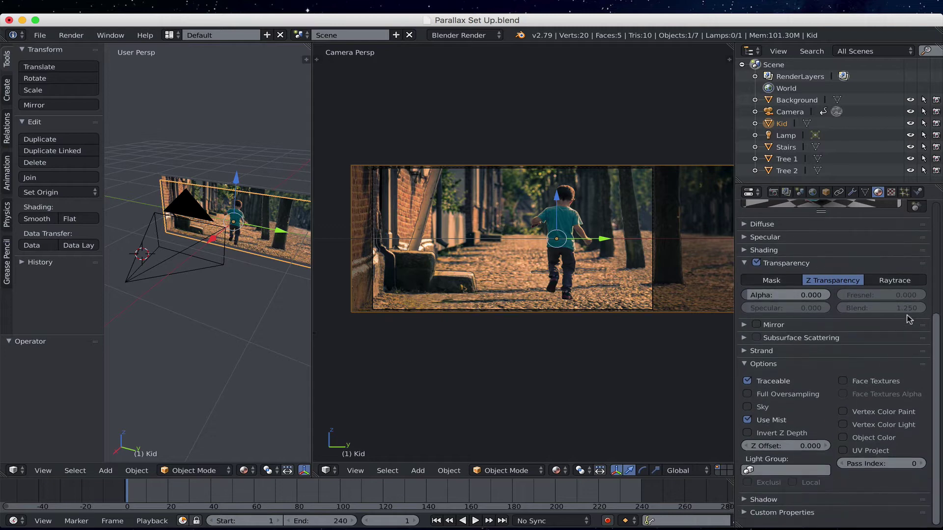
pyautogui.moveTo(939, 324); pyautogui.dragTo(938, 229)
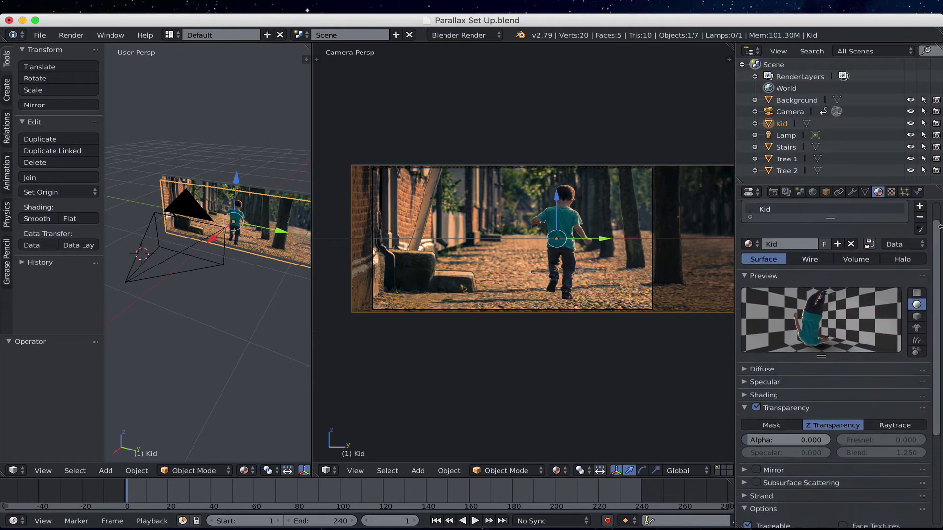
# Step: Compare Mask with Z Transparency in the Kid material's preview and render frame 1 again with Z Transparency
pyautogui.click(787, 426)
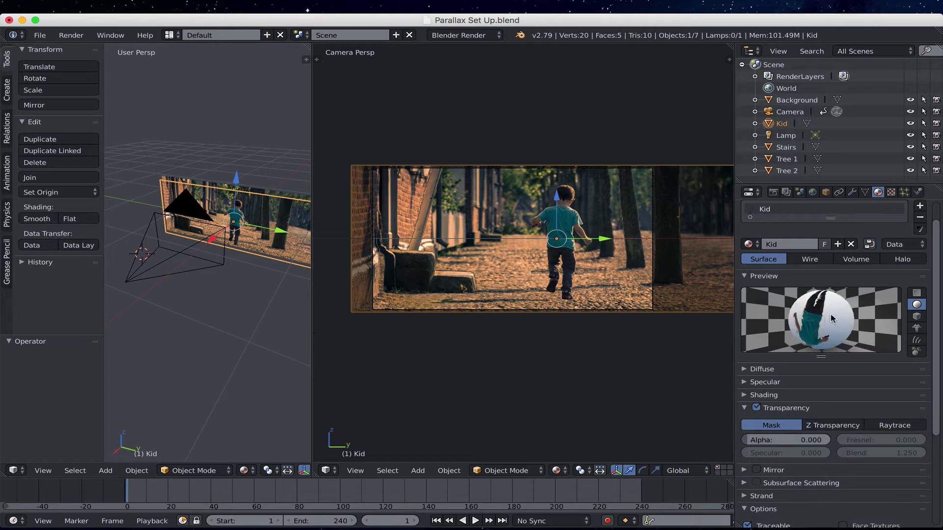
pyautogui.click(830, 426)
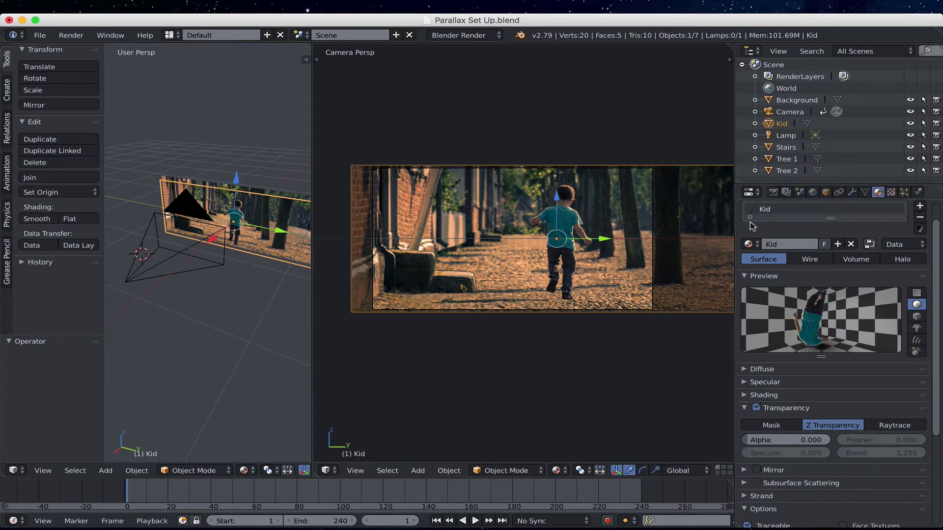
pyautogui.click(772, 193)
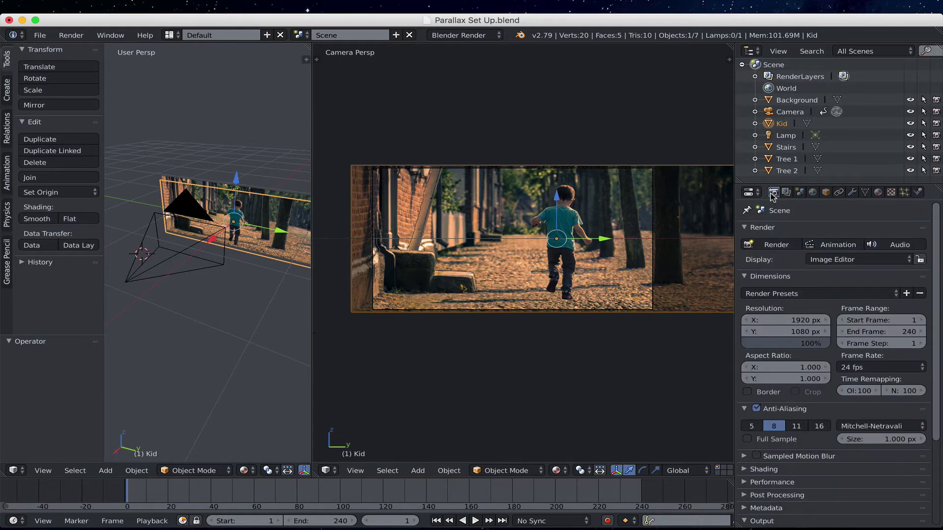
pyautogui.click(775, 244)
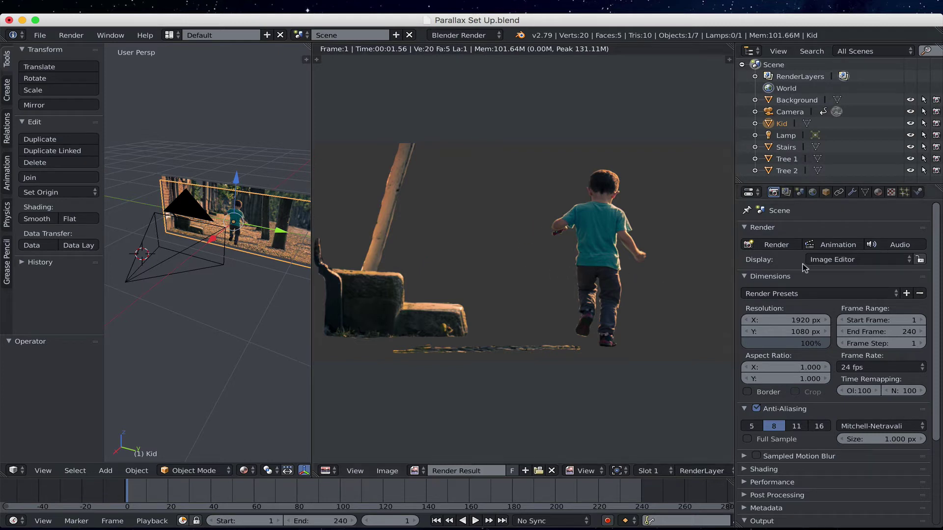
# Step: Set the transparency mode of the Stairs object's material to Z Transparency
pyautogui.click(792, 98)
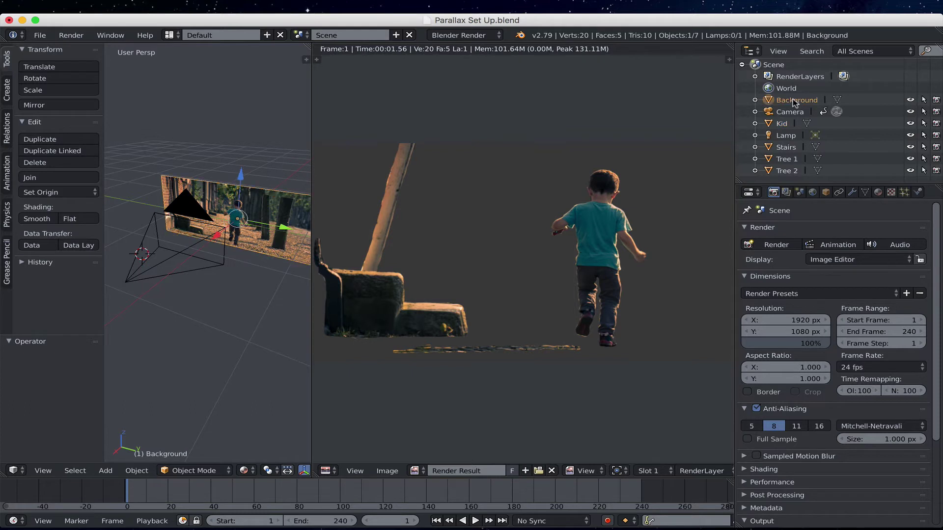
pyautogui.click(784, 123)
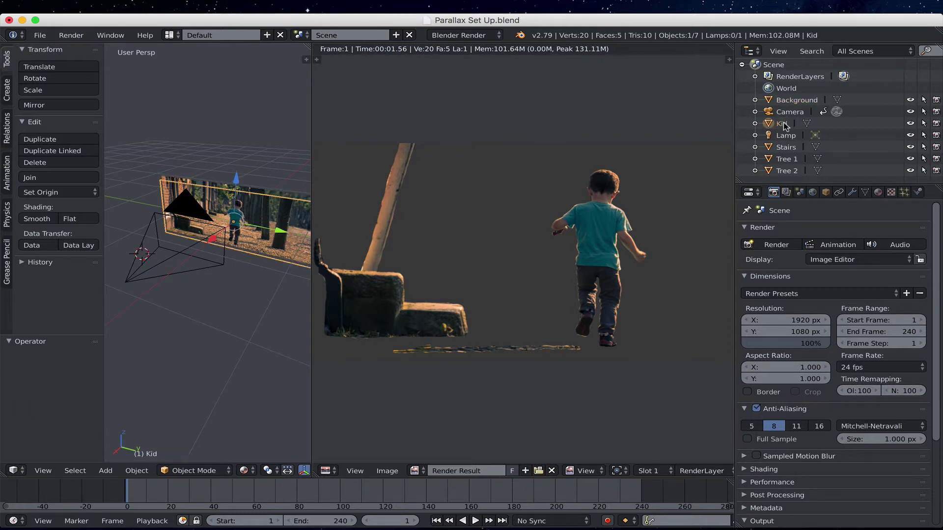
pyautogui.click(786, 149)
pyautogui.click(878, 193)
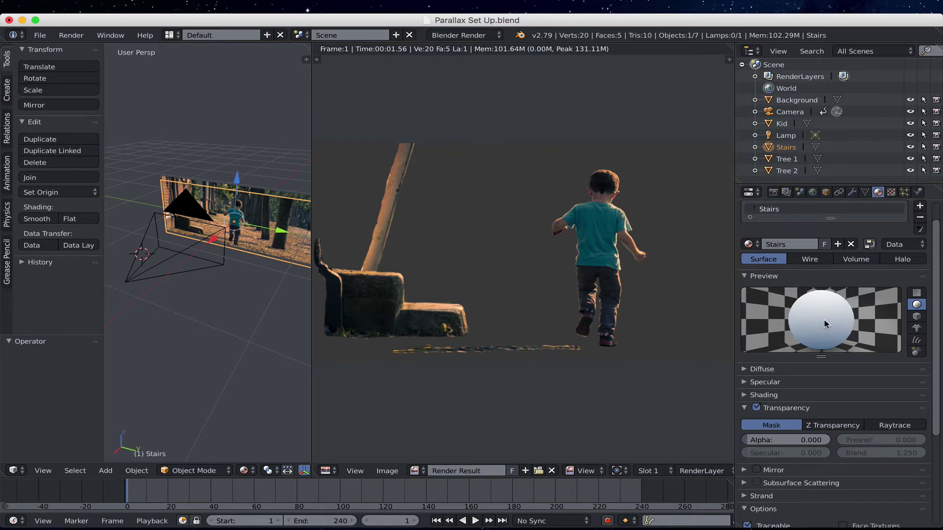
pyautogui.click(827, 426)
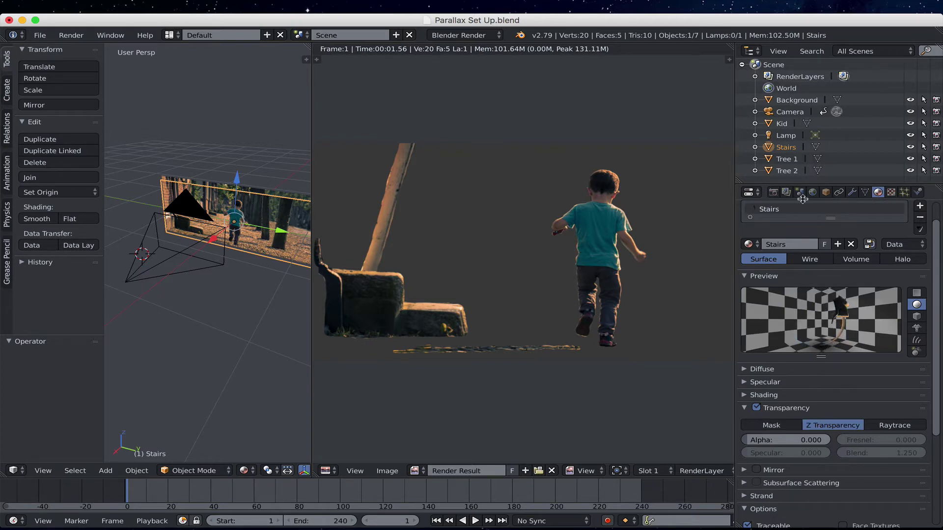
# Step: Set the transparency mode of the Tree 1 and Tree 2 materials to Z Transparency
pyautogui.click(786, 160)
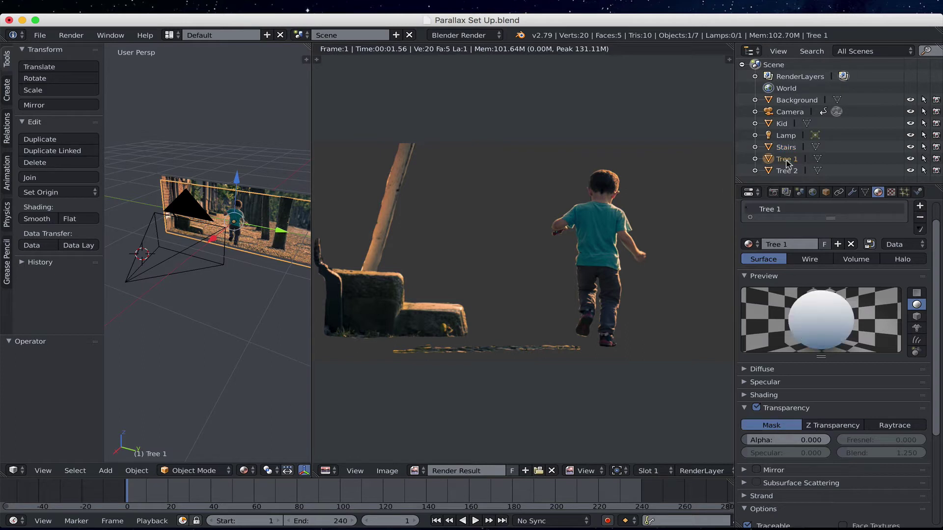
pyautogui.click(818, 425)
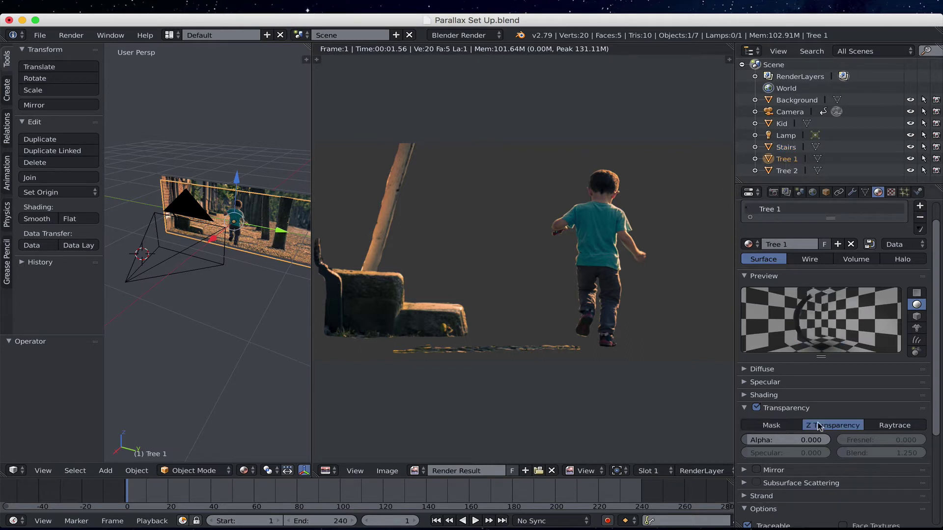
pyautogui.click(787, 171)
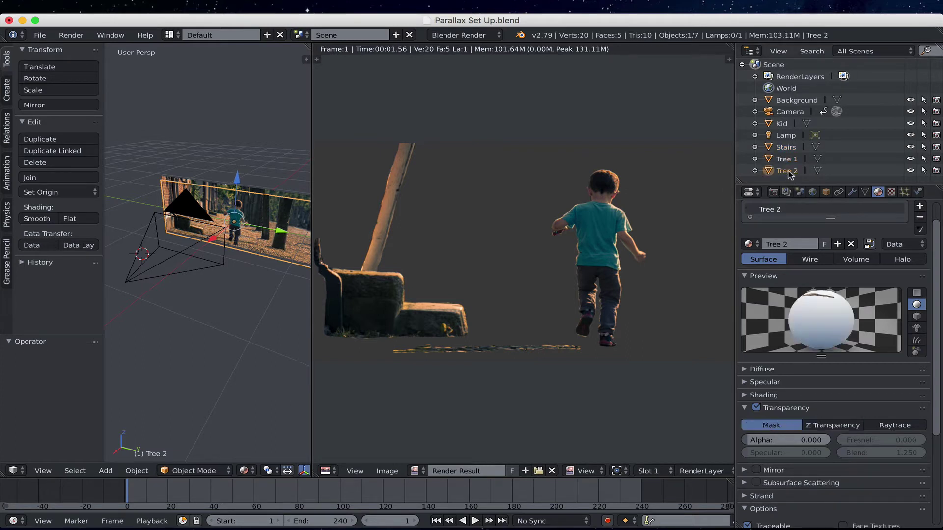
pyautogui.click(824, 423)
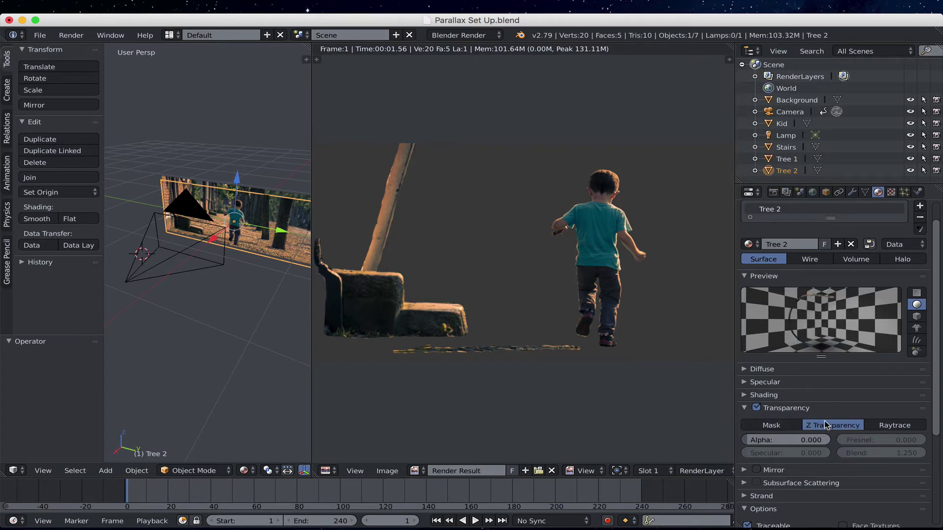
# Step: Render frame 1 again with Z Transparency applied to the tree layers
pyautogui.click(773, 192)
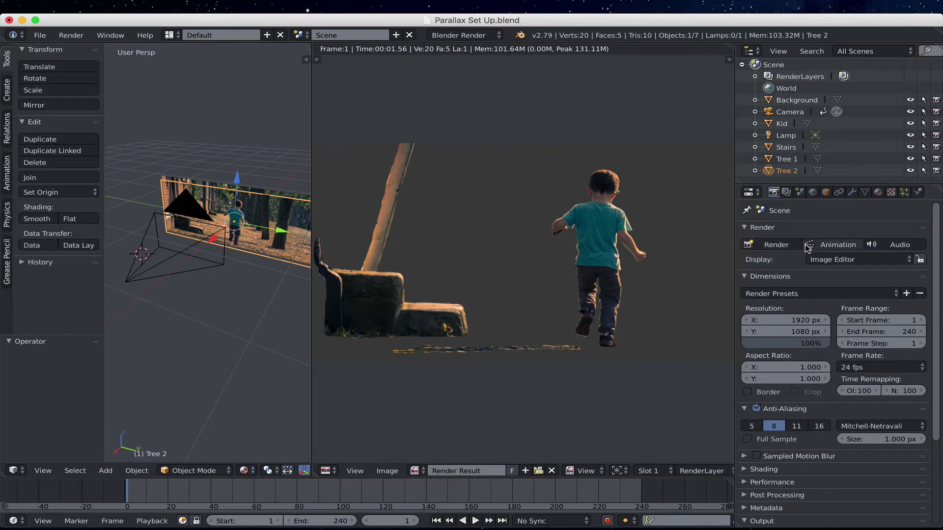
pyautogui.click(782, 245)
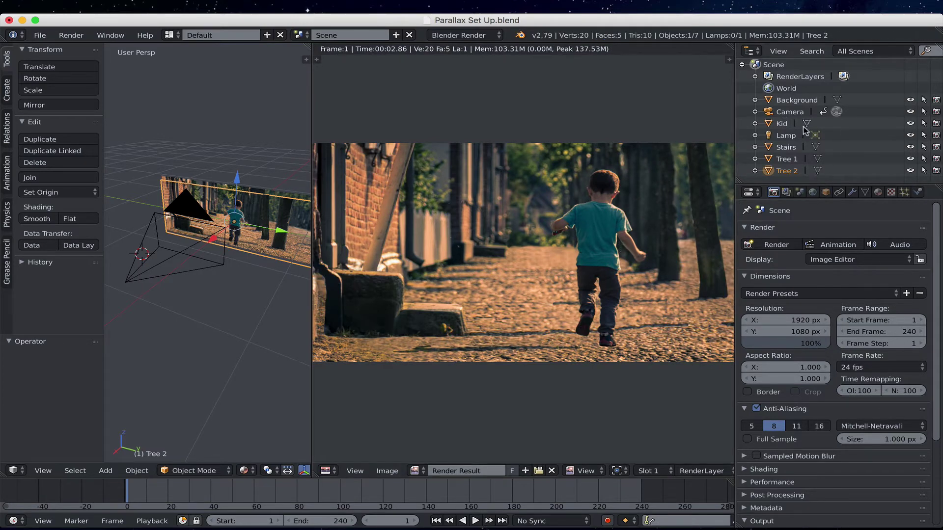
# Step: Enlarge the render settings area upward over the outliner and save the blend file
pyautogui.moveTo(826, 183); pyautogui.dragTo(829, 87)
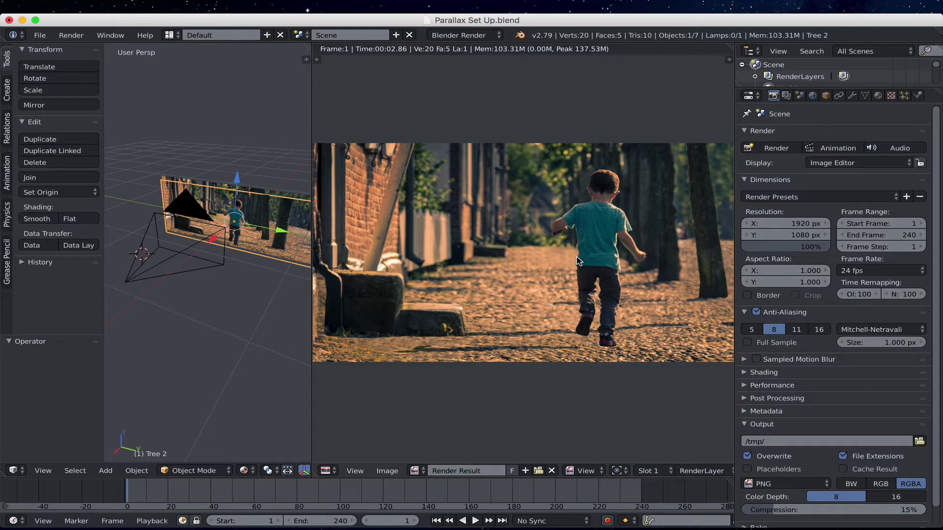
pyautogui.click(43, 36)
pyautogui.click(51, 123)
# Step: Try a lower render resolution percentage of 52% and return it to 100%
pyautogui.moveTo(791, 249); pyautogui.dragTo(750, 249)
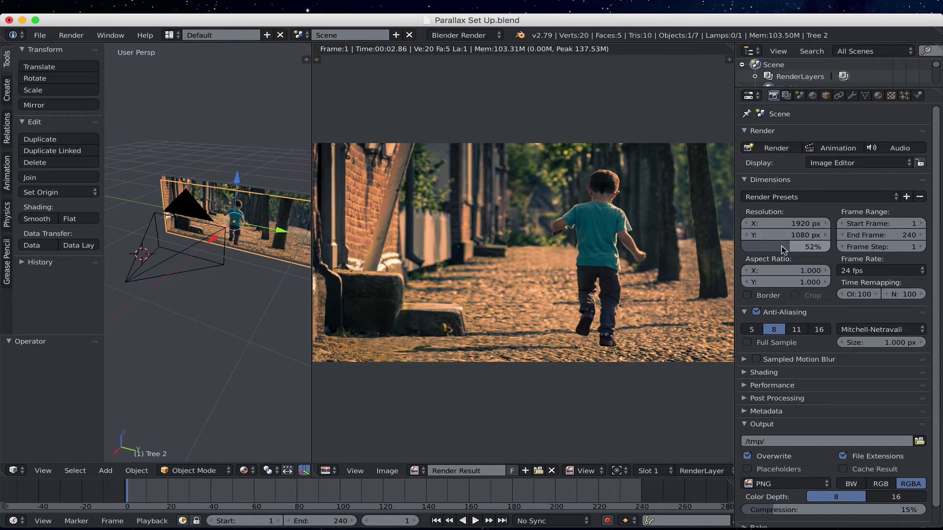
pyautogui.moveTo(784, 250); pyautogui.dragTo(830, 249)
pyautogui.moveTo(801, 250); pyautogui.dragTo(808, 250)
pyautogui.moveTo(775, 246); pyautogui.dragTo(830, 247)
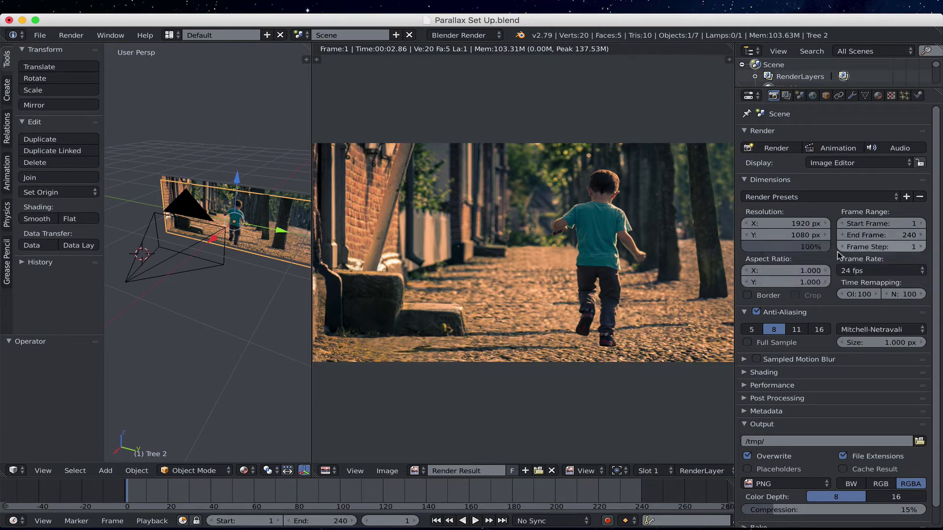
# Step: Choose 24 fps as the frame rate and collapse the Anti-Aliasing section
pyautogui.click(872, 271)
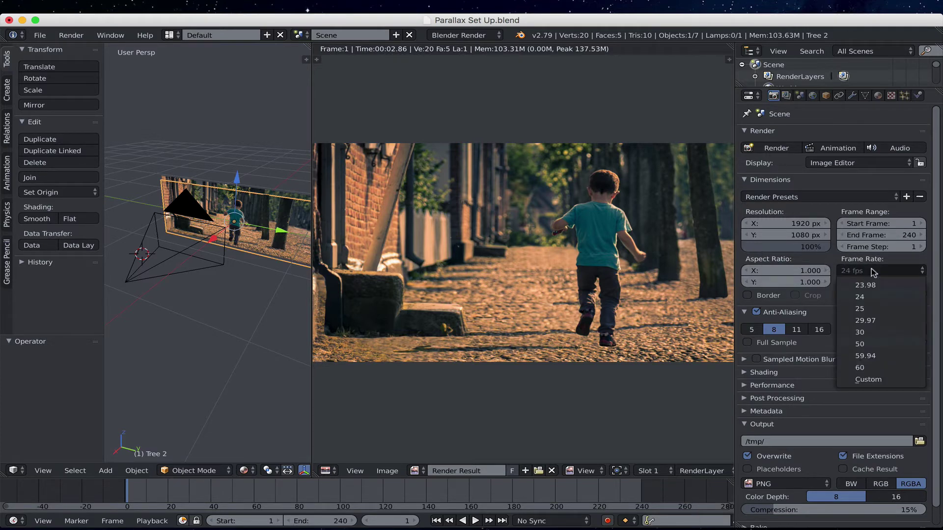
pyautogui.click(867, 294)
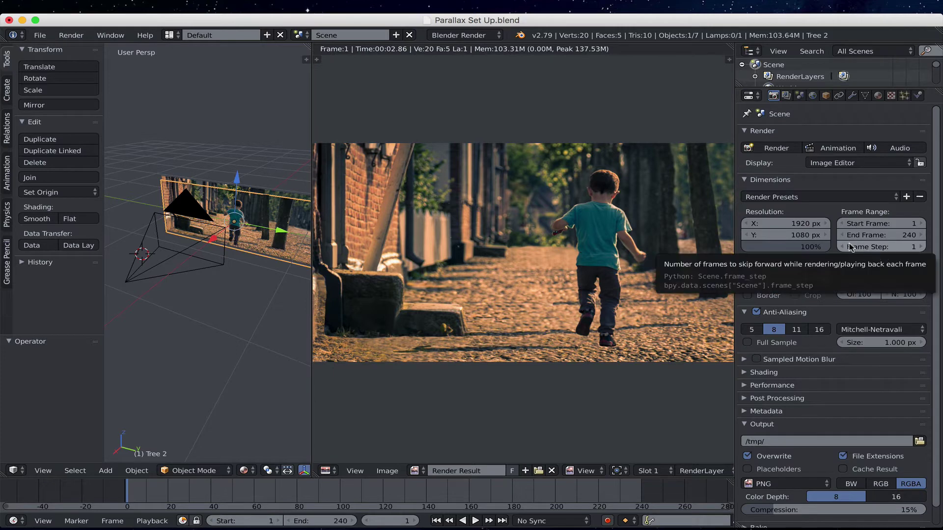
pyautogui.scroll(-2, 845, 251)
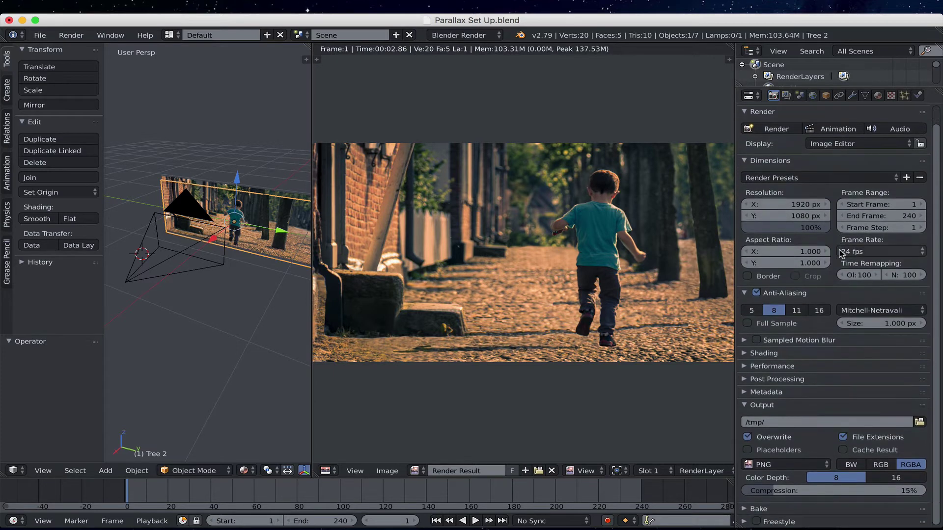
pyautogui.click(744, 293)
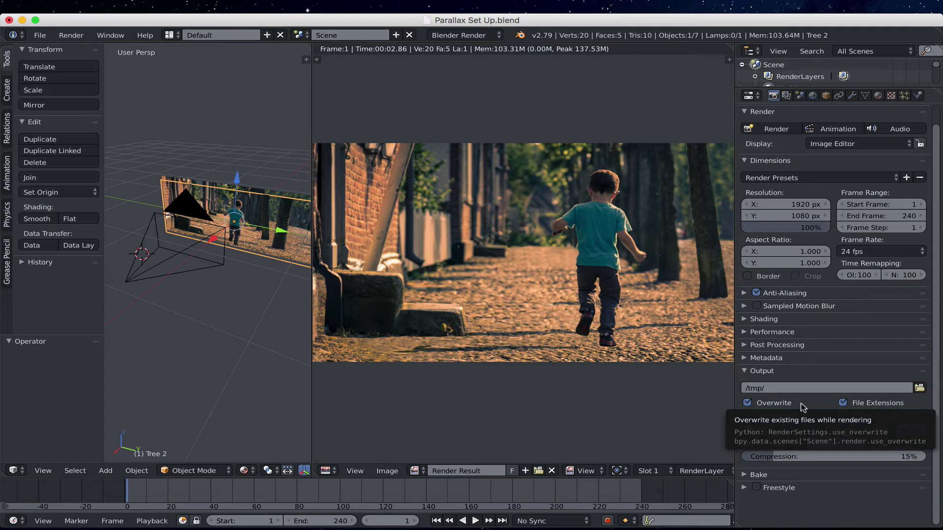
# Step: Set the render output to the Desktop folder with the file name Parallax Render Test 1
pyautogui.click(919, 389)
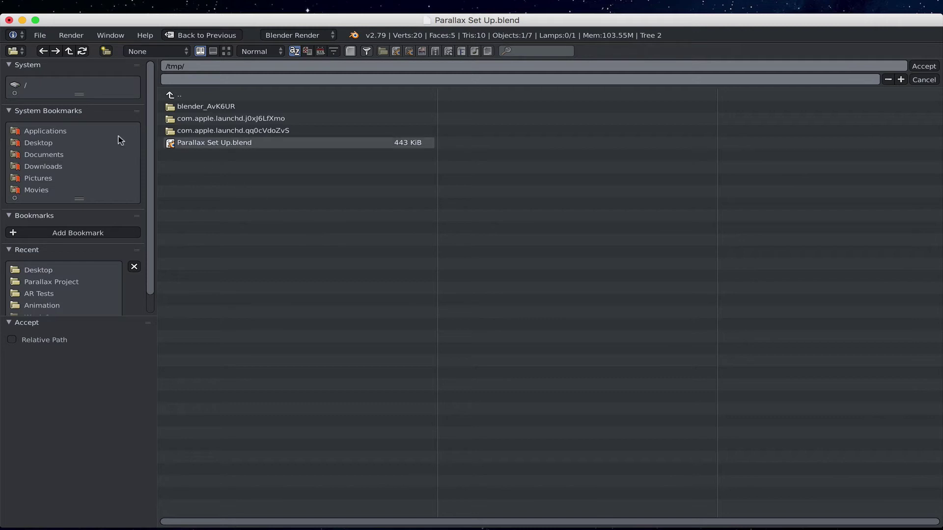
pyautogui.click(38, 143)
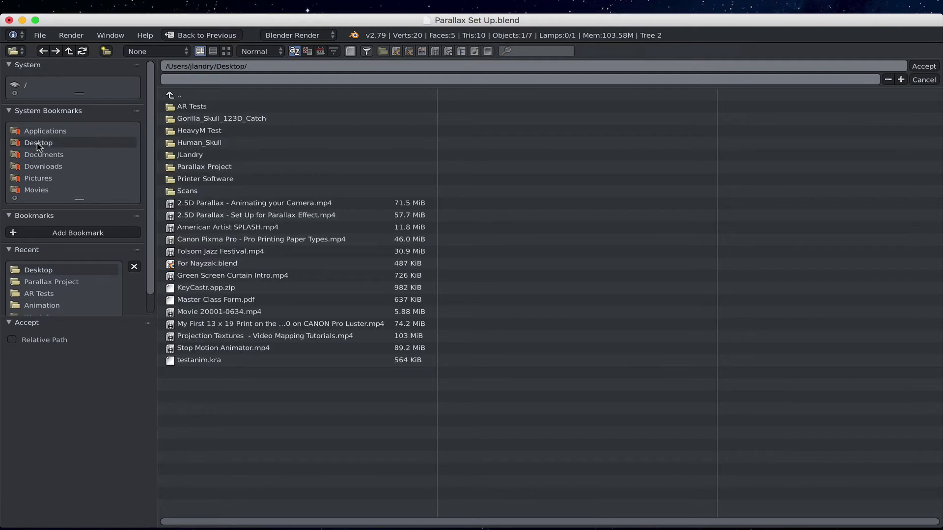
pyautogui.click(188, 78)
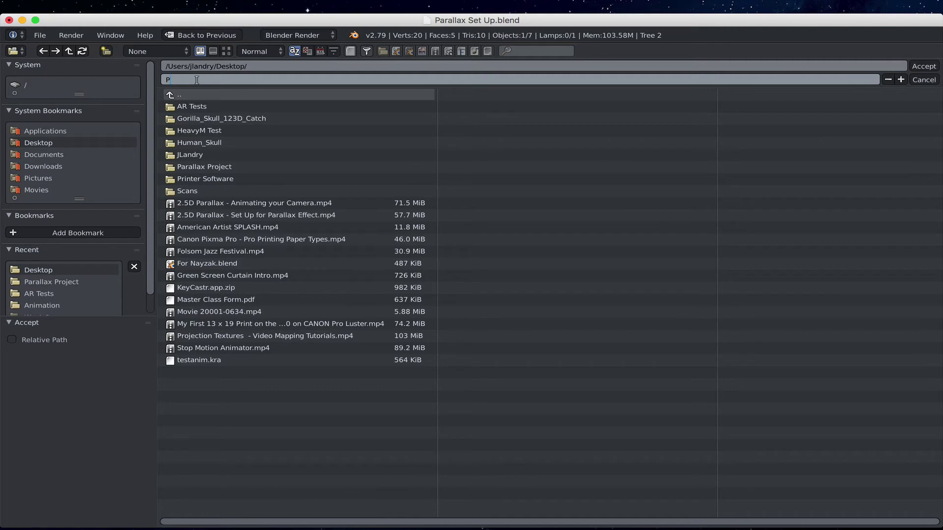
pyautogui.write('Parallax Render Test 1')
pyautogui.click(923, 66)
pyautogui.click(923, 67)
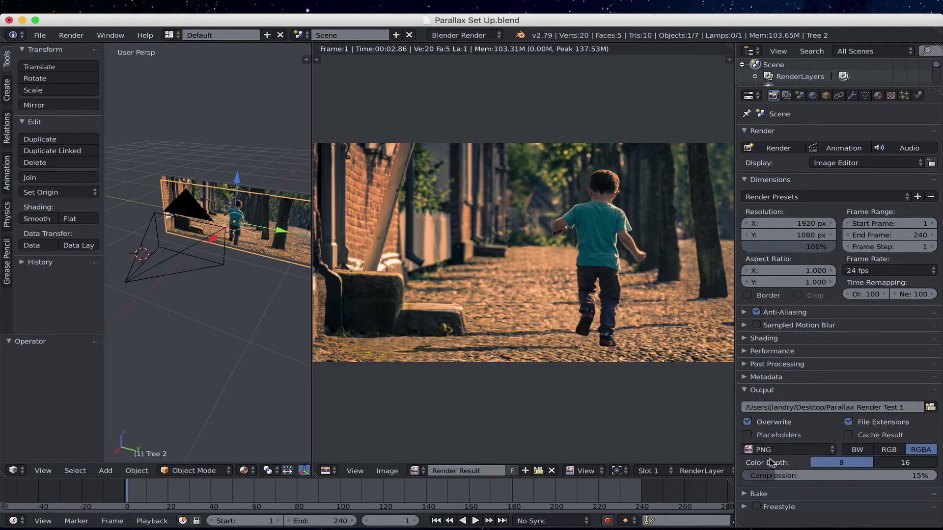
# Step: Change the output file format to FFmpeg video
pyautogui.click(794, 451)
pyautogui.click(800, 450)
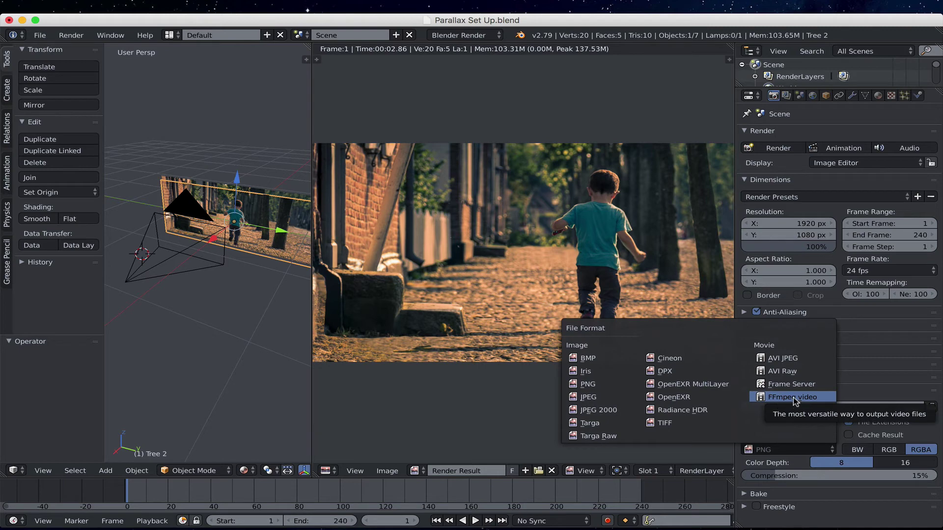
pyautogui.click(793, 397)
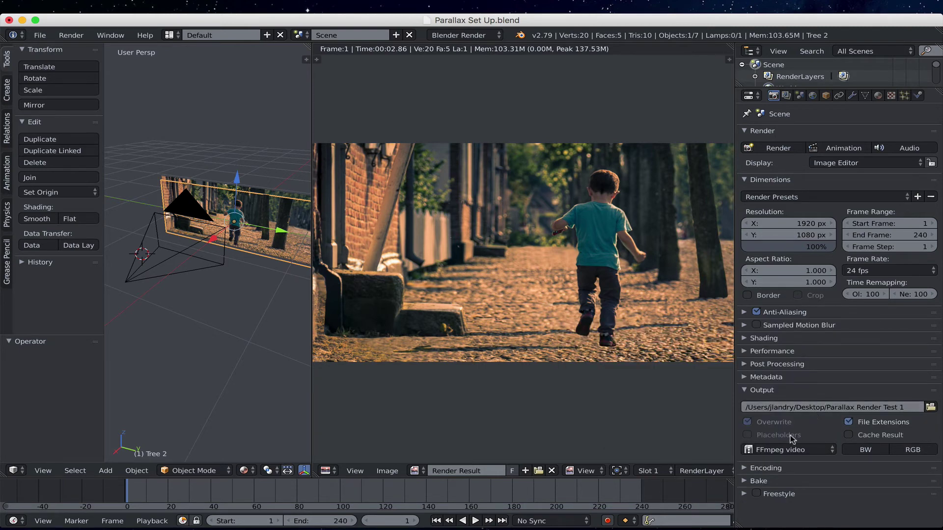
# Step: Expand the Encoding settings and apply the h264 in MP4 preset
pyautogui.click(769, 470)
pyautogui.scroll(-8, 767, 471)
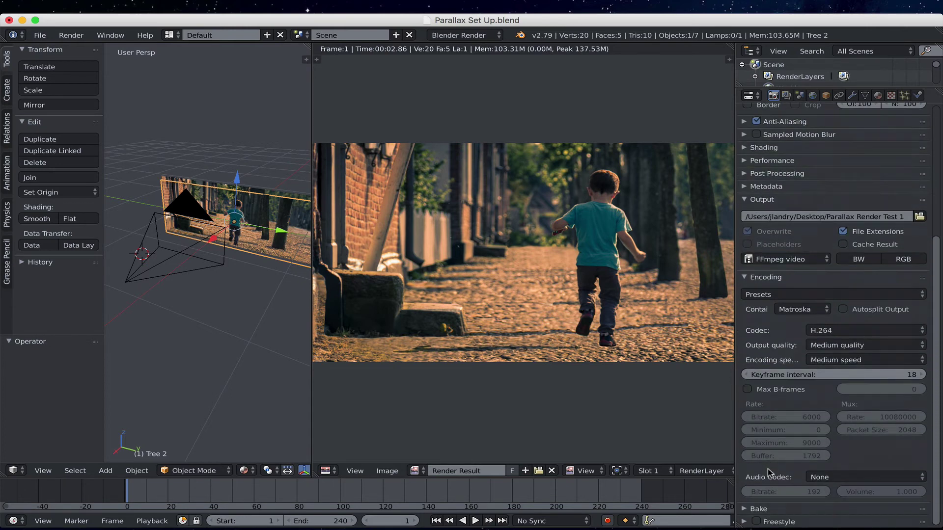
pyautogui.scroll(1, 779, 422)
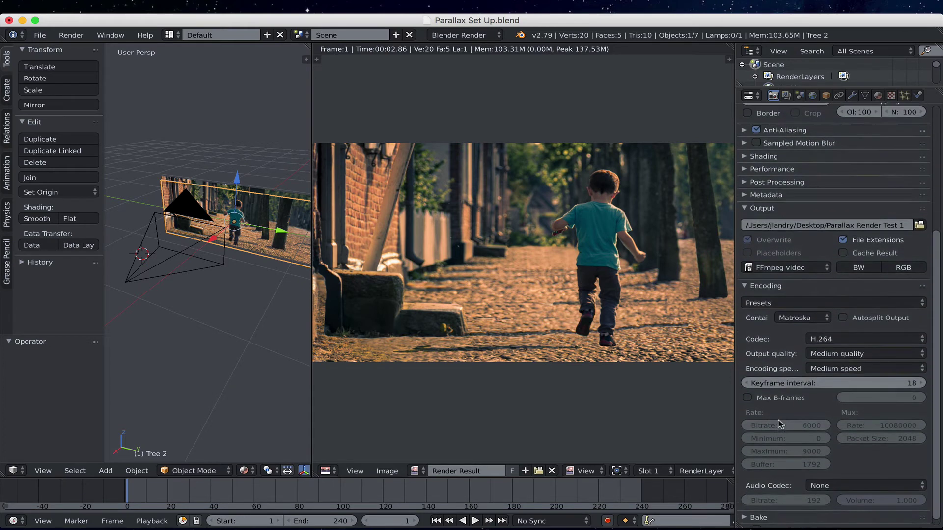
pyautogui.click(787, 309)
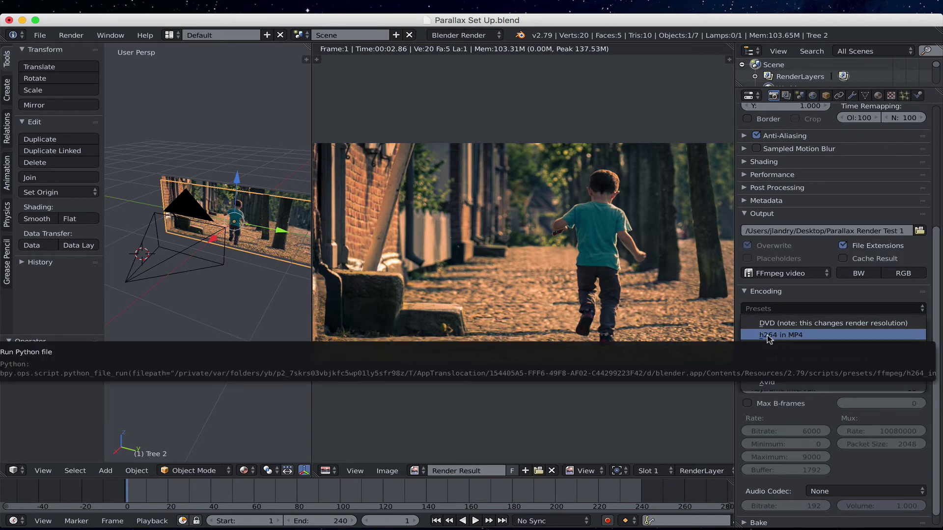
pyautogui.click(769, 335)
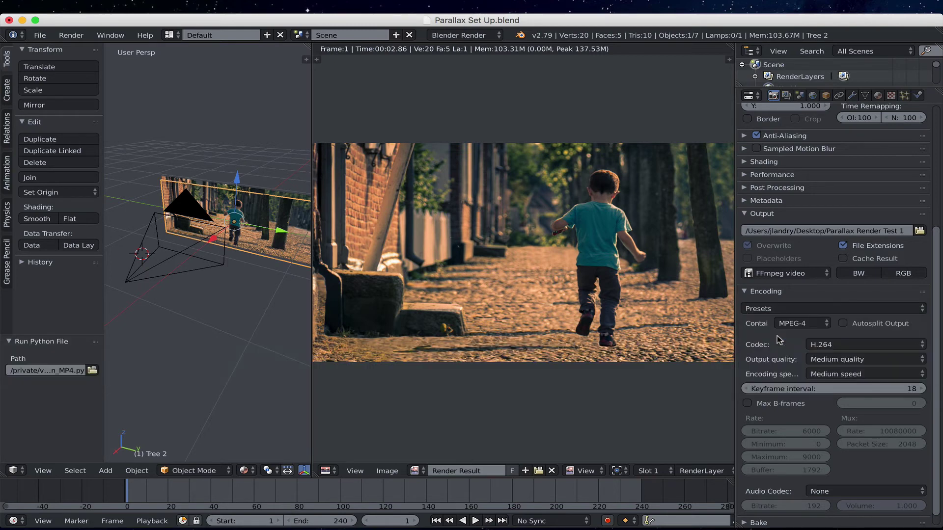
pyautogui.click(774, 311)
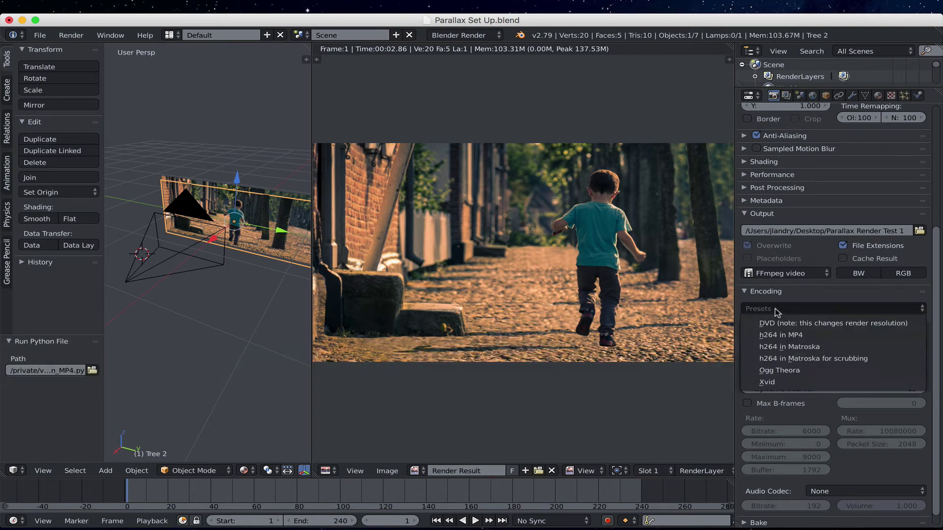
pyautogui.click(796, 337)
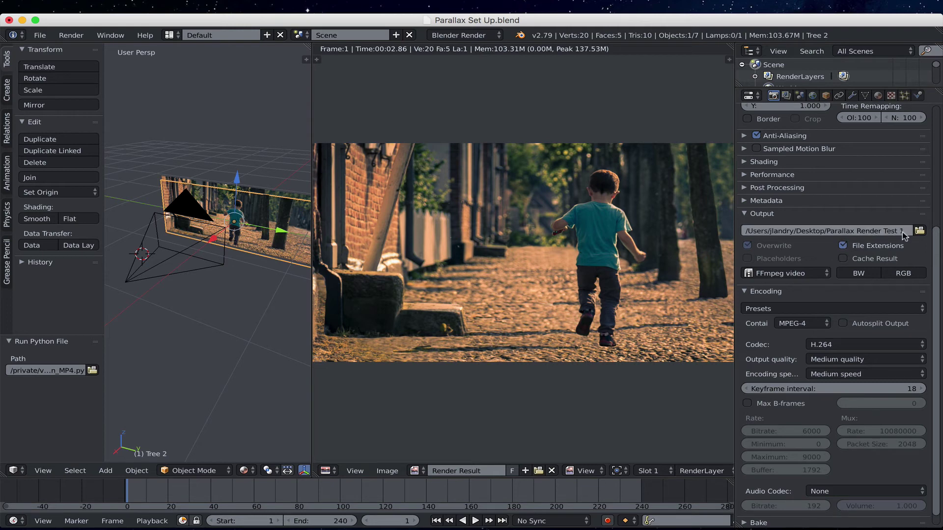
# Step: Save the blend file and render the full animation from frame 1 to 240
pyautogui.click(36, 34)
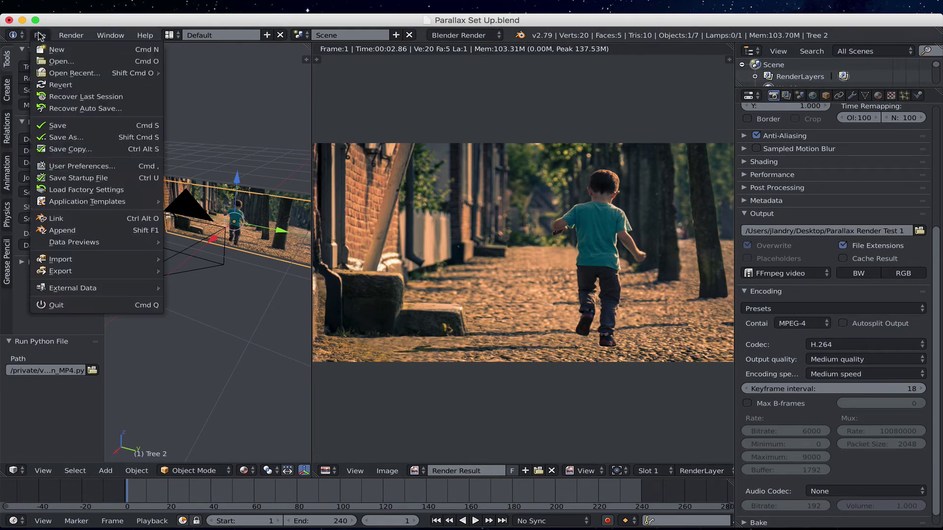
pyautogui.click(60, 127)
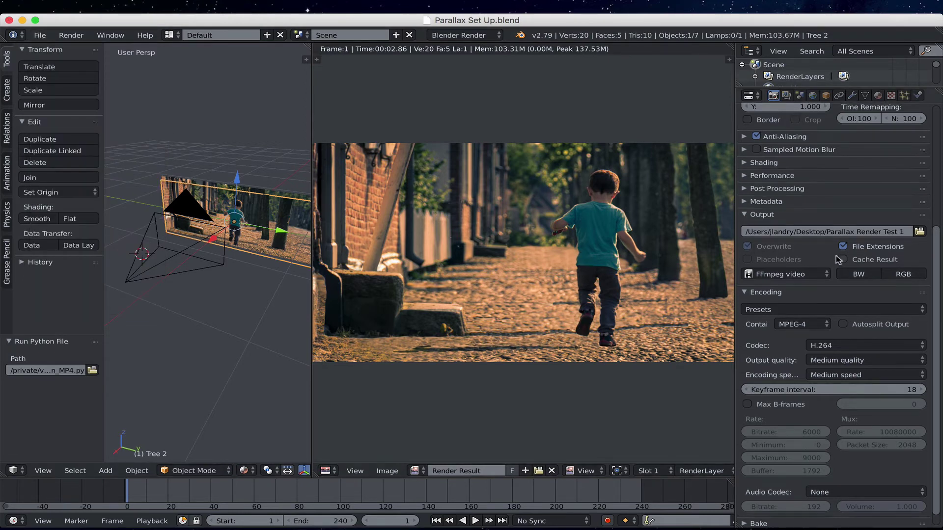
pyautogui.scroll(8, 811, 268)
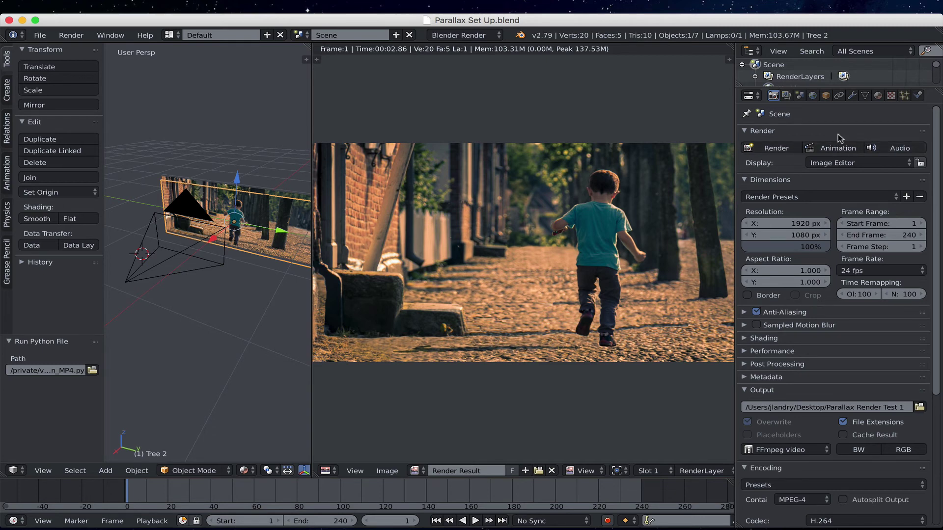
pyautogui.click(833, 148)
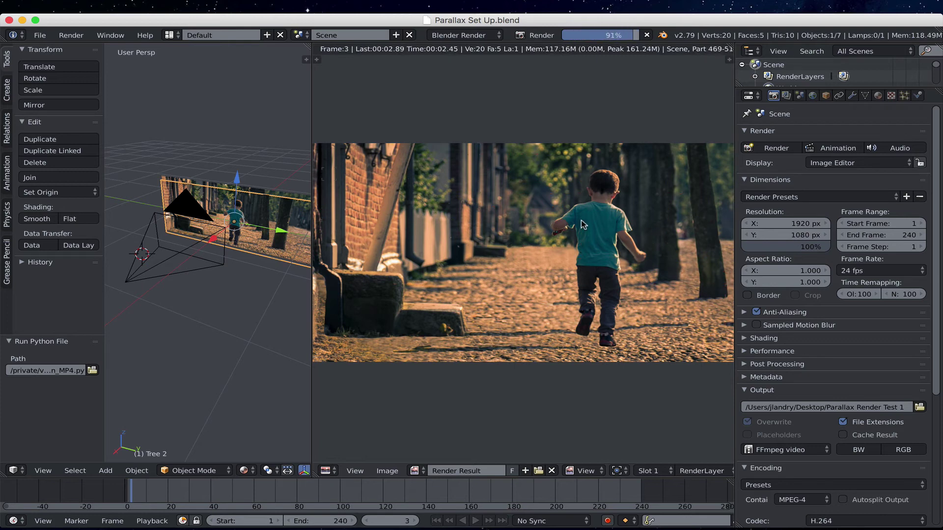
pyautogui.scroll(-1, 582, 220)
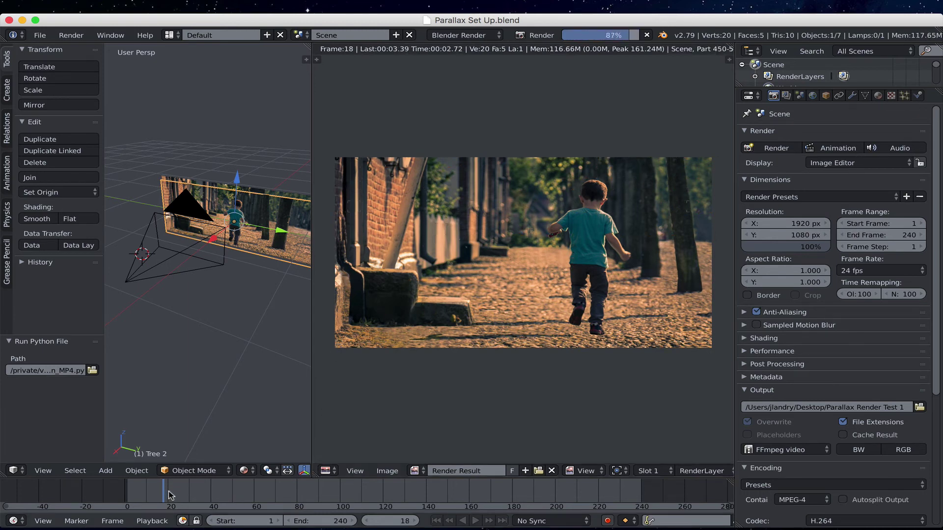
pyautogui.moveTo(330, 529)
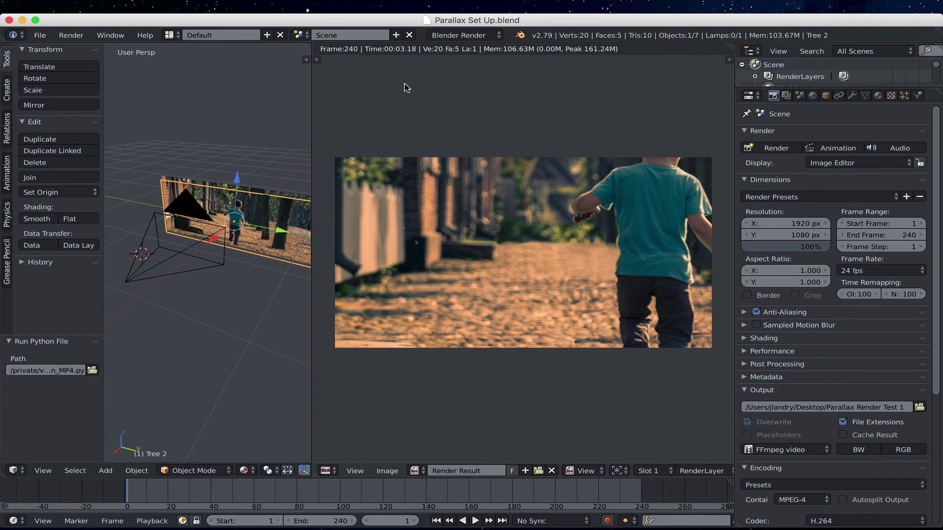
# Step: Minimize the Blender and browser windows to reveal the desktop
pyautogui.click(22, 20)
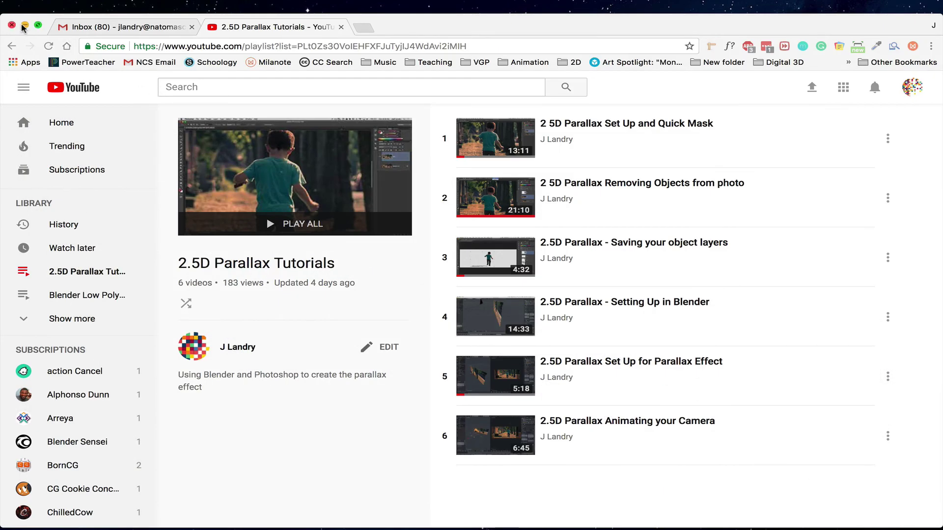
pyautogui.click(23, 25)
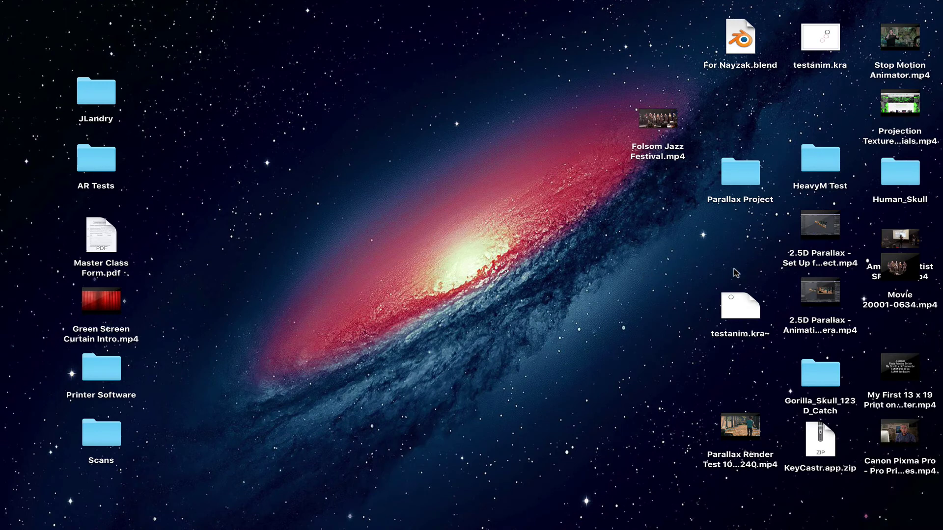
# Step: Move 2.5D Parallax - Set Up for Parallax Effect.mp4 to the middle of the desktop and put Movie 20001-0634.mp4 in its former spot
pyautogui.moveTo(796, 264); pyautogui.dragTo(507, 226)
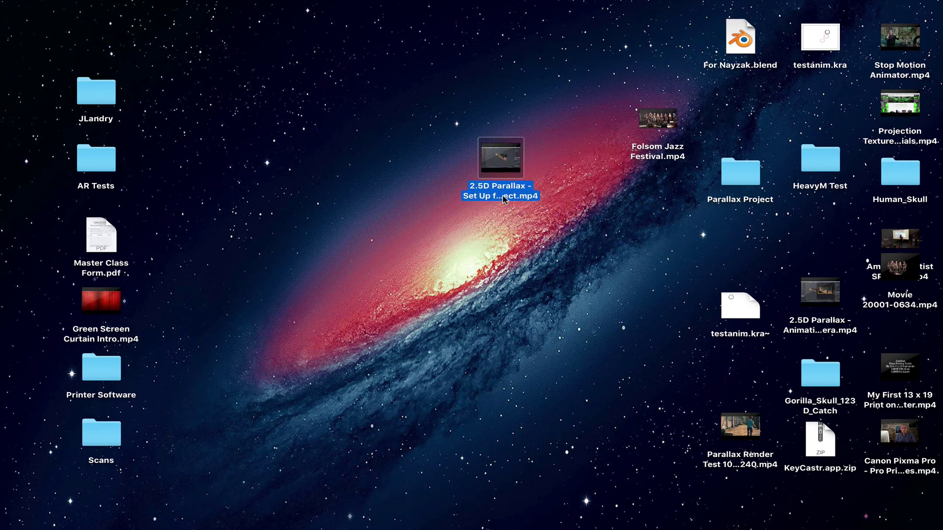
pyautogui.press('Return')
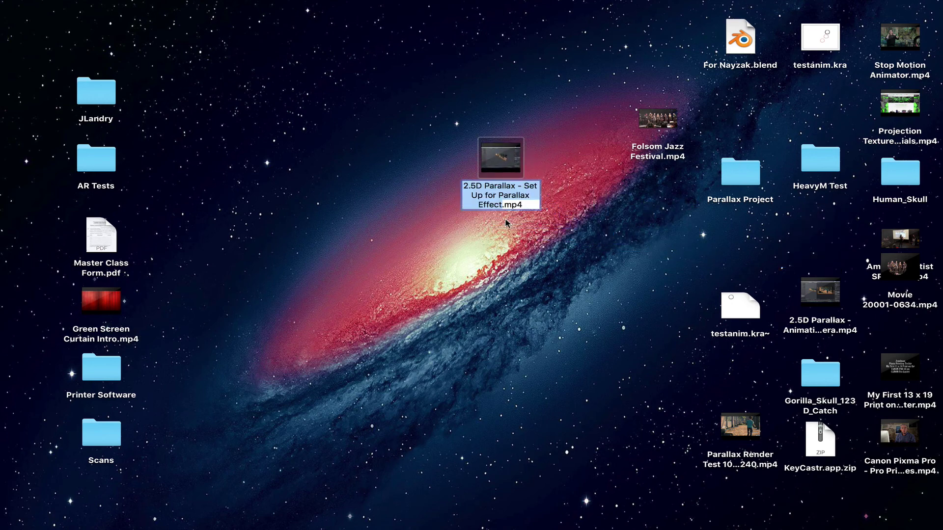
pyautogui.click(507, 224)
pyautogui.moveTo(836, 282)
pyautogui.moveTo(892, 296); pyautogui.dragTo(801, 254)
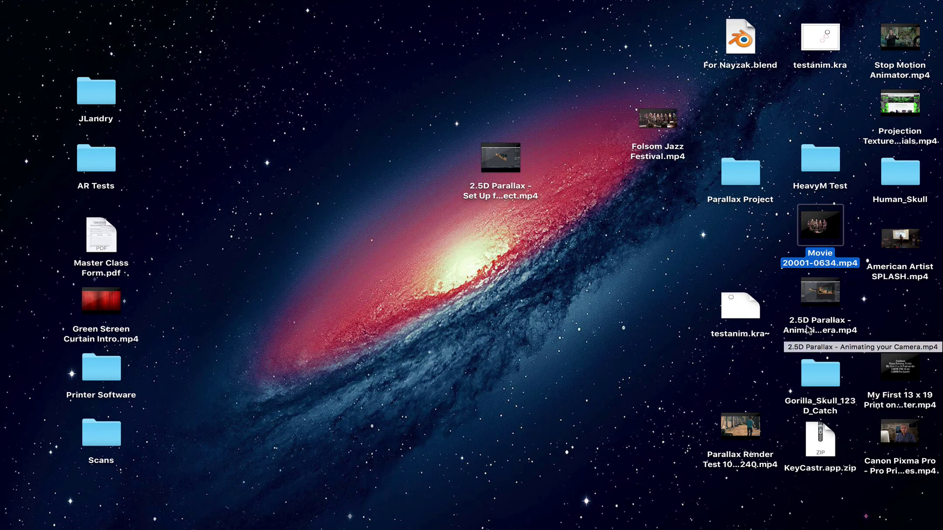
# Step: Move the rendered Parallax Render Test video to the desktop's centre and put the 2.5D Parallax Set Up video in its former spot
pyautogui.moveTo(720, 457); pyautogui.dragTo(425, 314)
pyautogui.moveTo(497, 192); pyautogui.dragTo(721, 433)
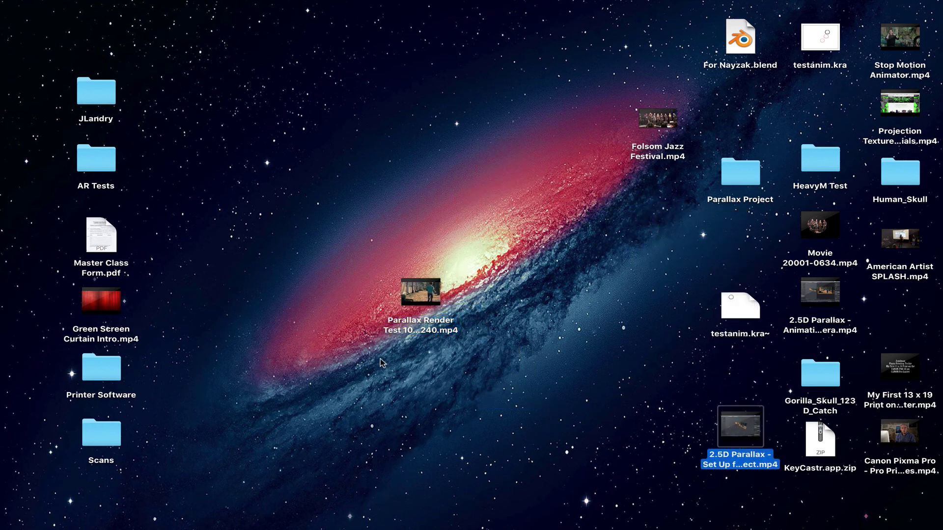
pyautogui.click(422, 321)
pyautogui.click(425, 328)
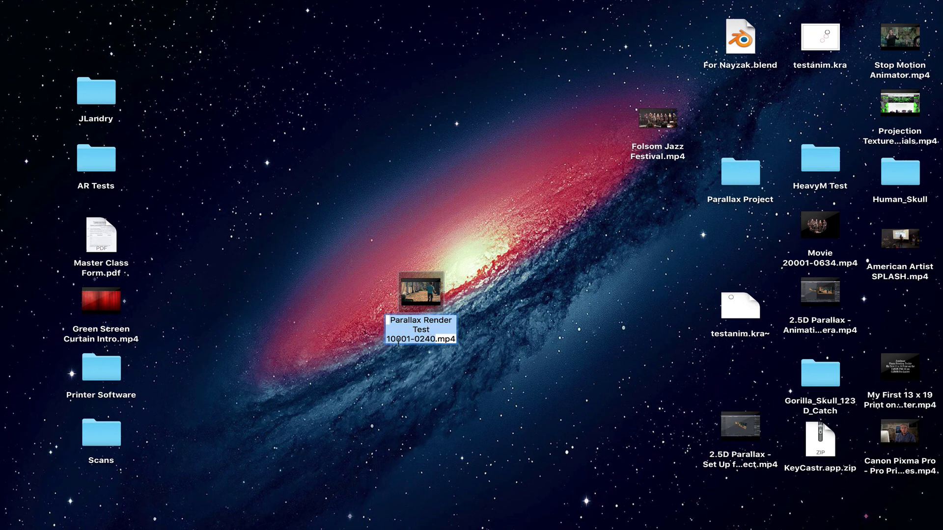
pyautogui.click(435, 338)
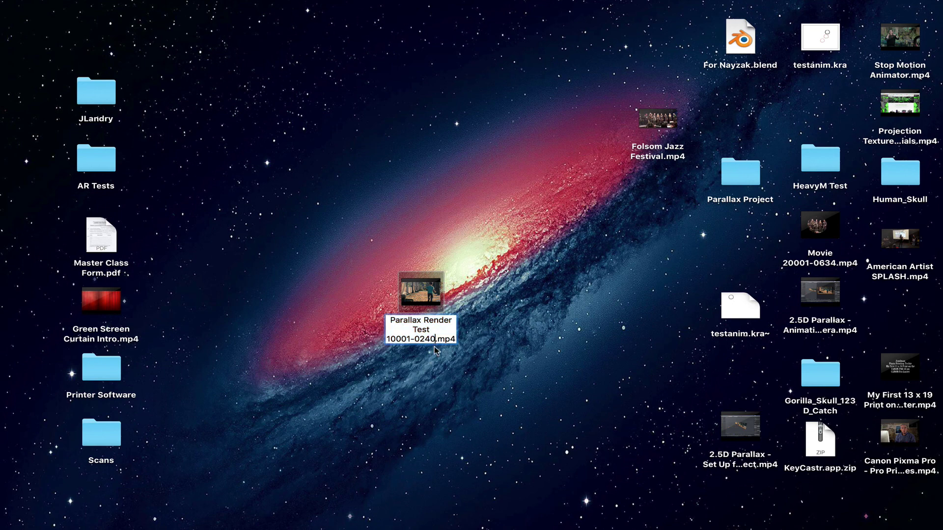
pyautogui.click(424, 372)
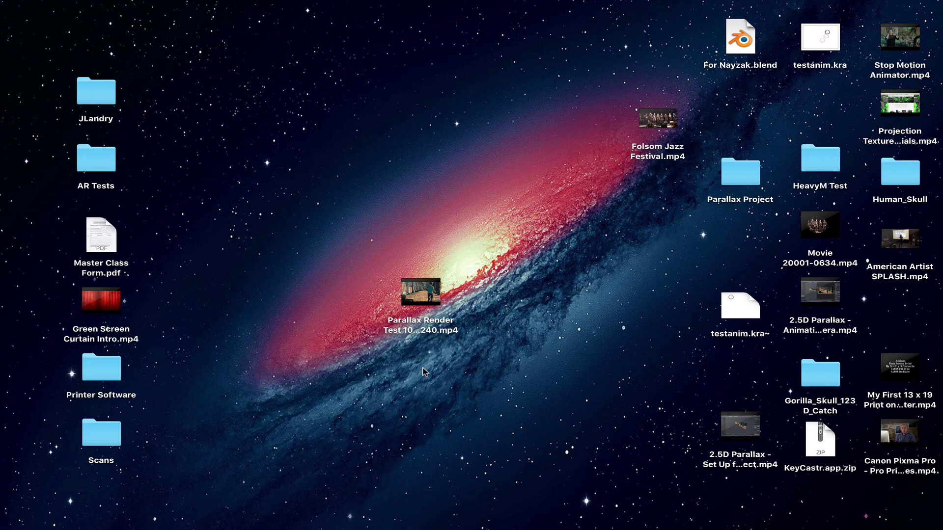
# Step: Rename the rendered video as Parallax Render Test.mp4, removing the frame-range numbers from its file name
pyautogui.click(425, 332)
pyautogui.click(424, 330)
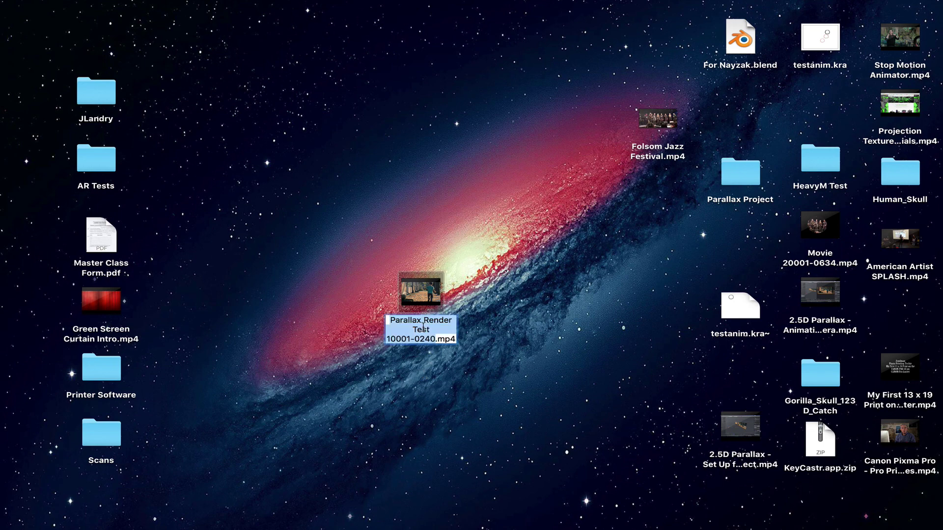
pyautogui.click(434, 339)
pyautogui.press('BackSpace')
pyautogui.press('BackSpace')
pyautogui.press('BackSpace')
pyautogui.press('BackSpace')
pyautogui.press('BackSpace')
pyautogui.press('BackSpace')
pyautogui.press('BackSpace')
pyautogui.press('BackSpace')
pyautogui.press('BackSpace')
pyautogui.press('BackSpace')
pyautogui.press('BackSpace')
pyautogui.press('Return')
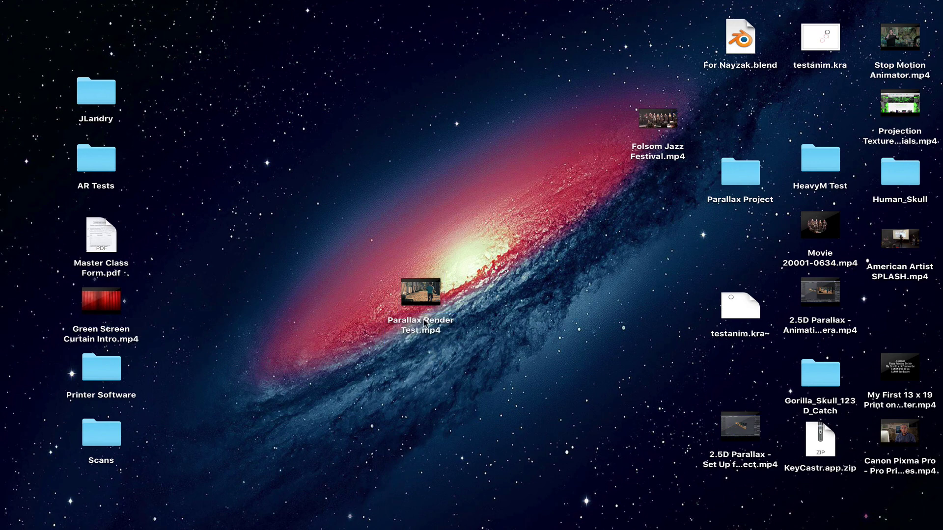
# Step: Open Parallax Render Test.mp4 to watch the rendered animation, and rewind the playback to the beginning
pyautogui.doubleClick(424, 322)
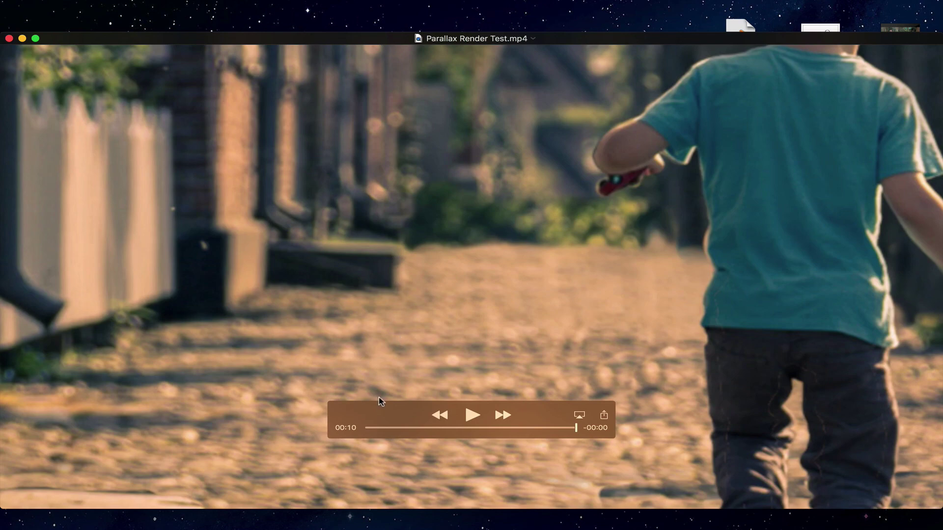
pyautogui.moveTo(373, 428); pyautogui.dragTo(348, 425)
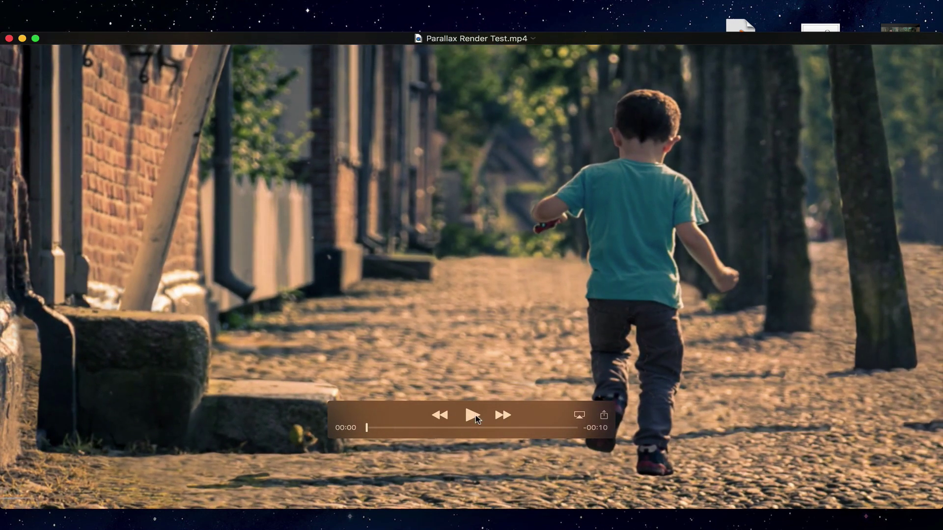